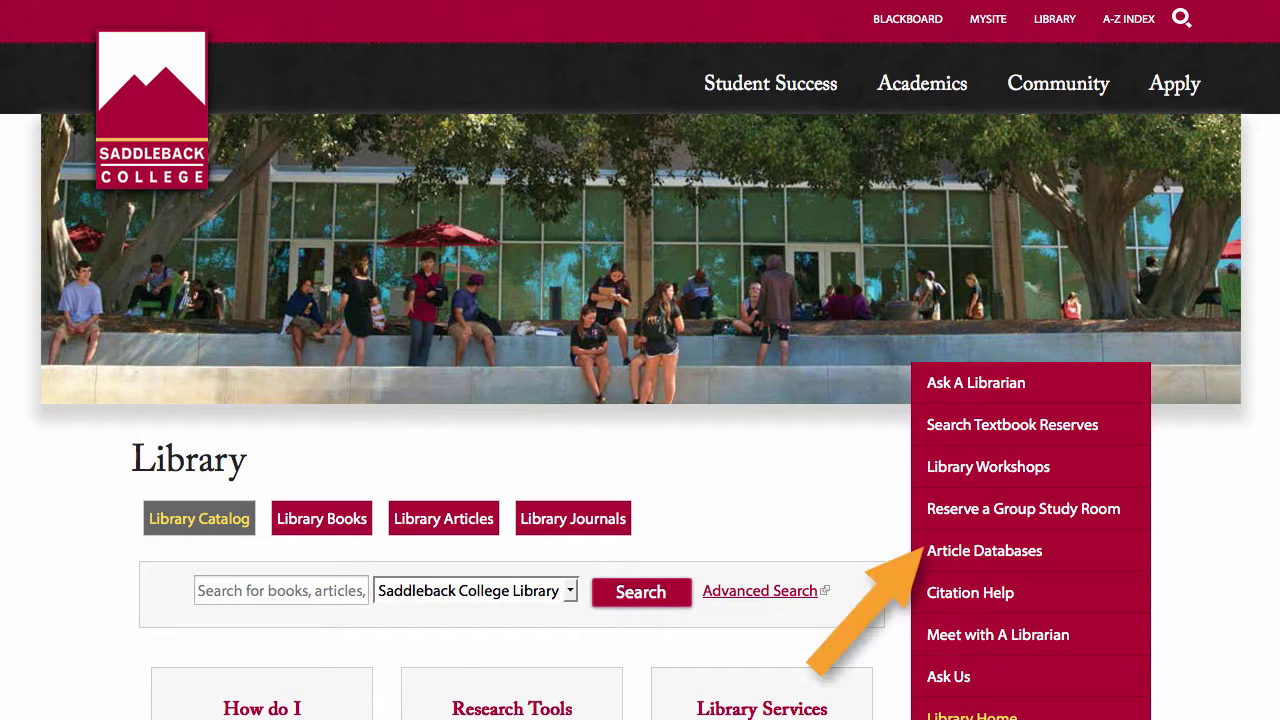
# - From Article Databases, open the A-Z database list and browse the databases starting with P
pyautogui.click(1040, 550)
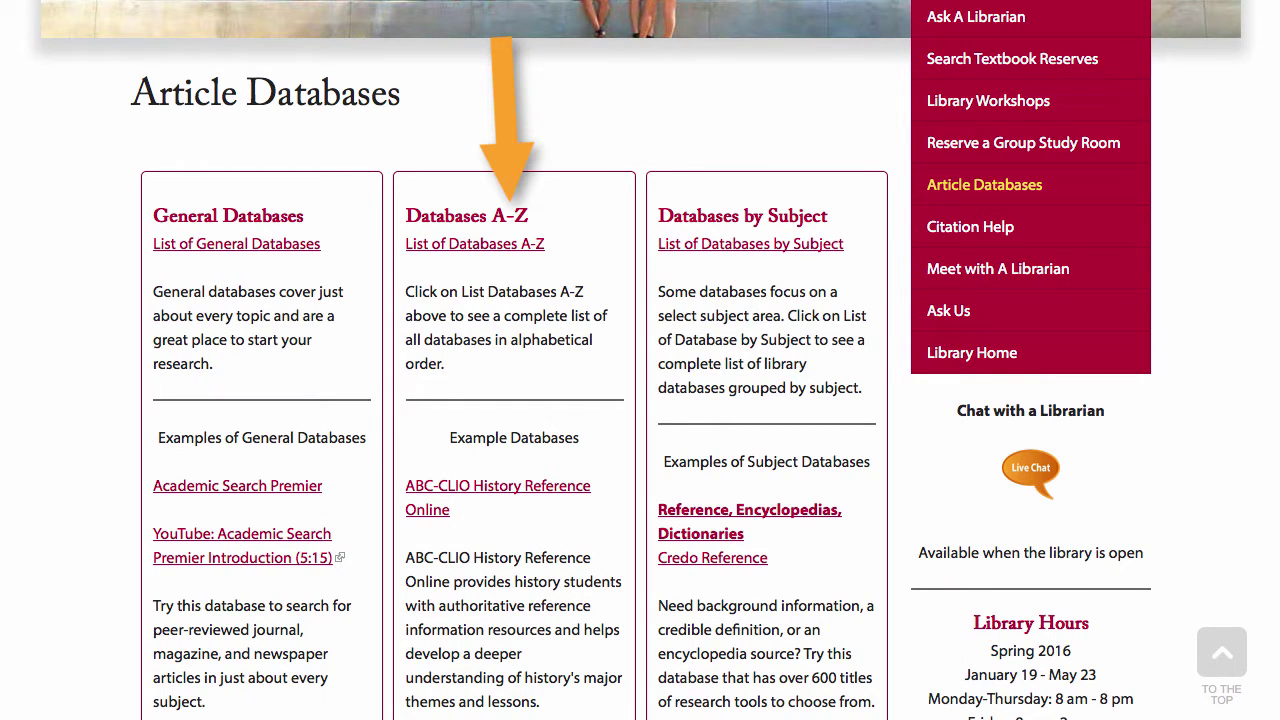
pyautogui.click(512, 246)
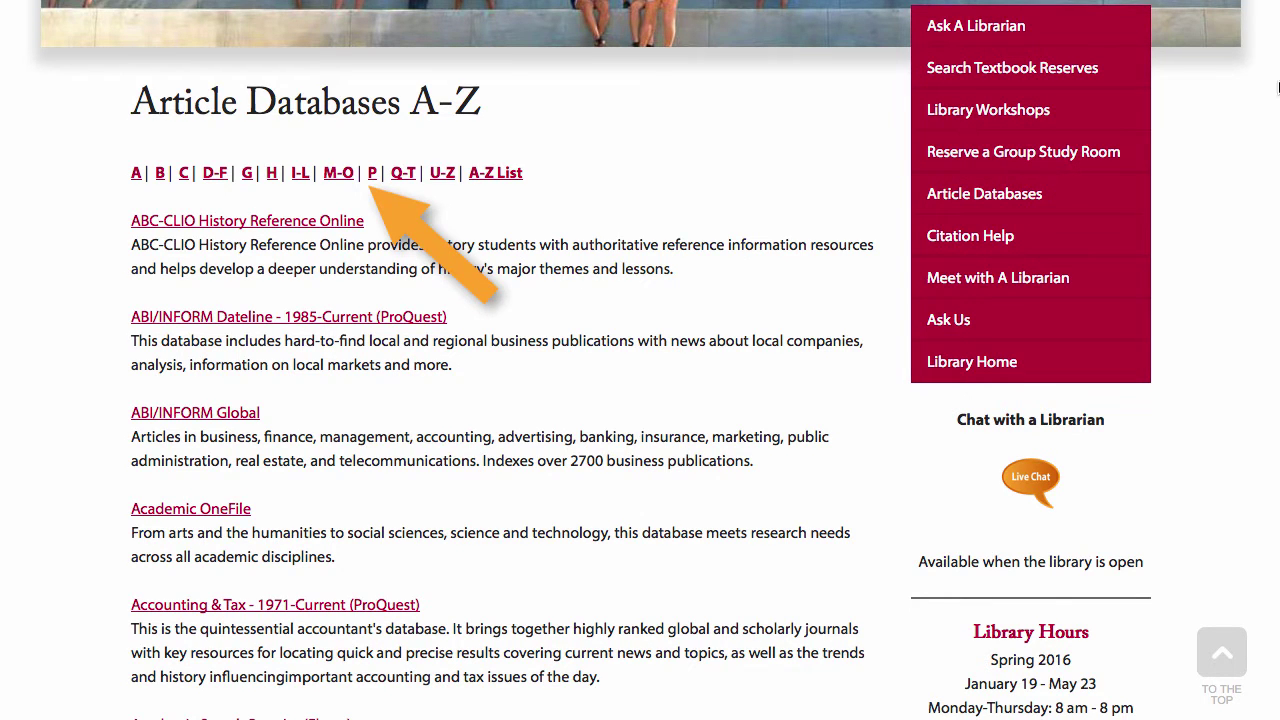
pyautogui.click(372, 175)
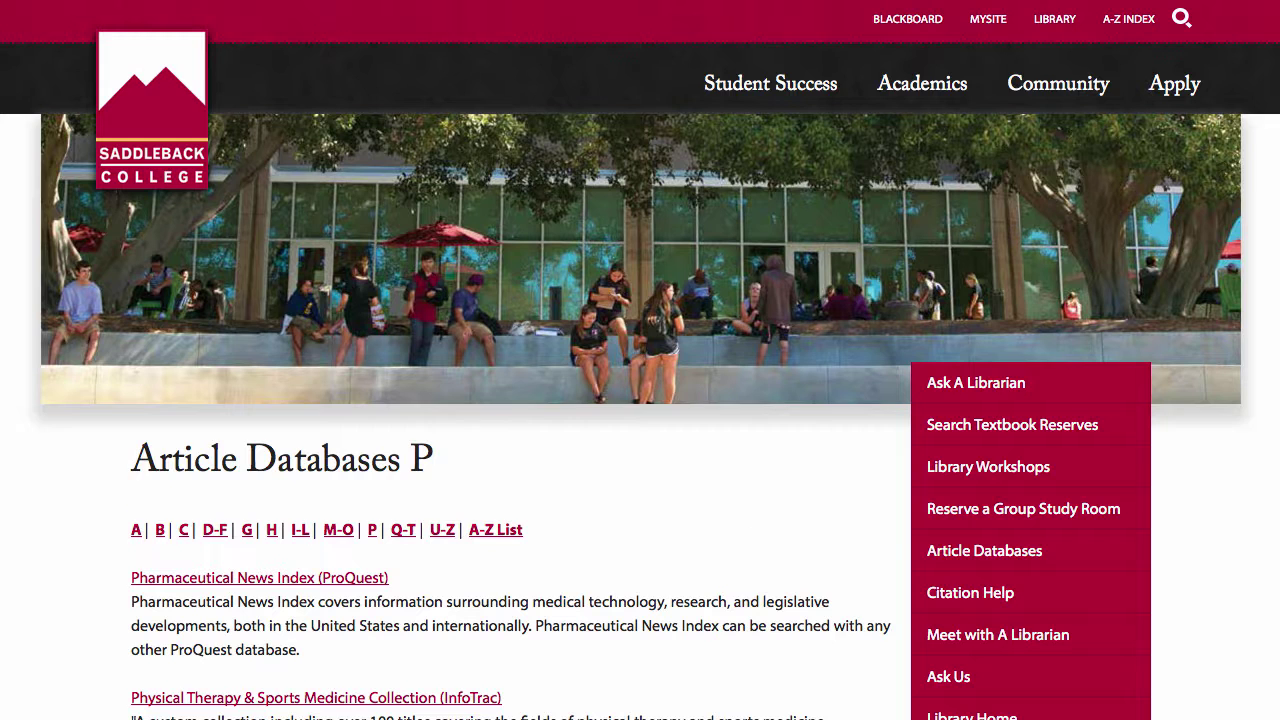
pyautogui.scroll(-10, 640, 360)
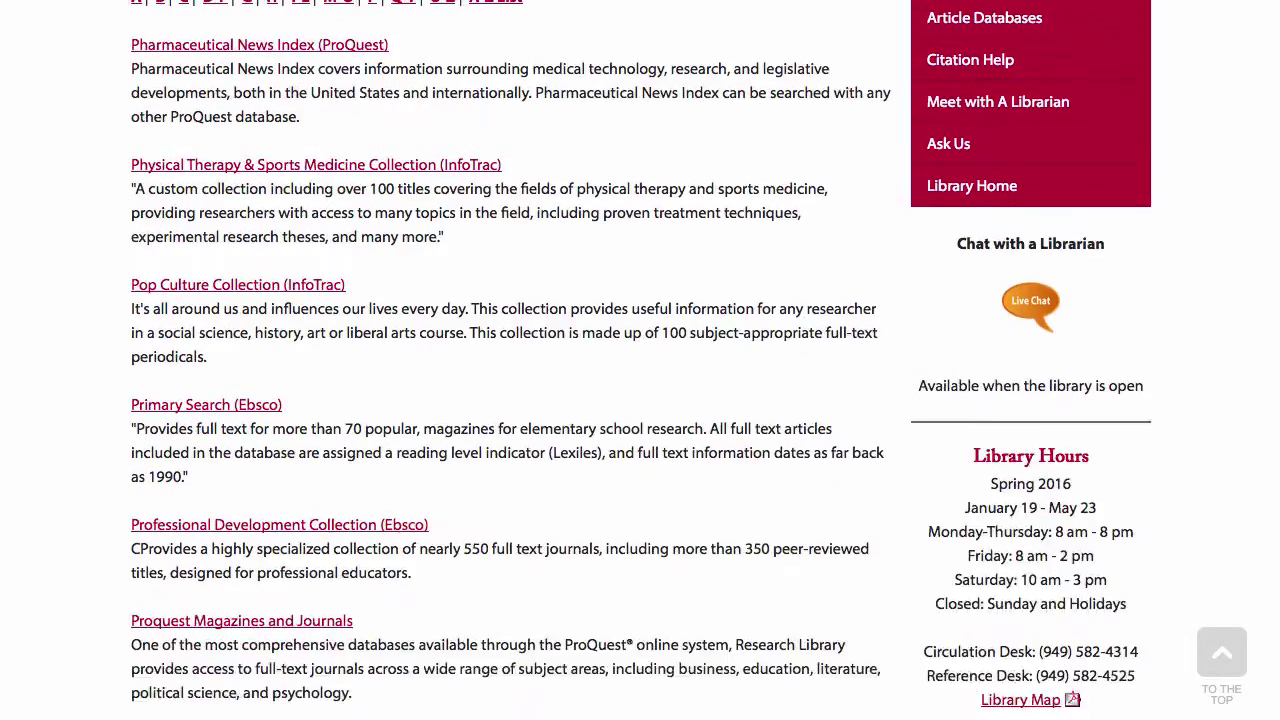
pyautogui.scroll(-15, 640, 360)
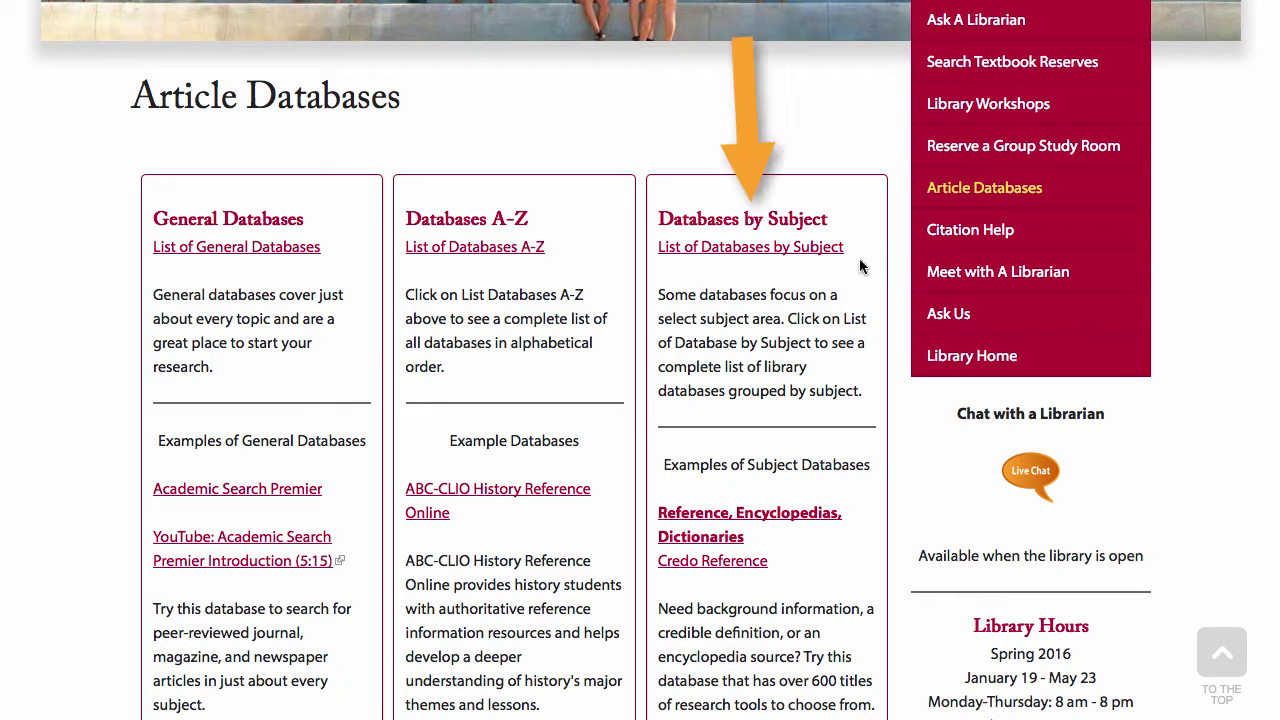
# - Go to the Psychology databases in the by-subject list to reach PsycARTICLES
pyautogui.click(799, 253)
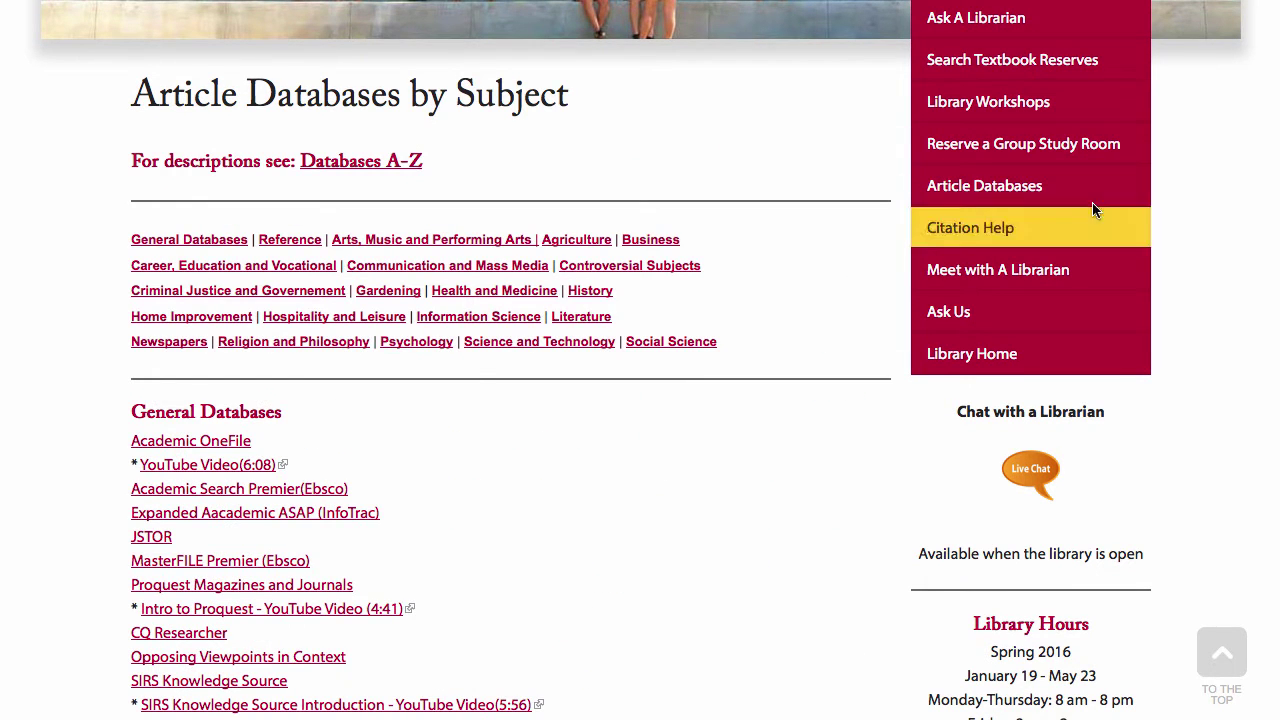
pyautogui.click(414, 345)
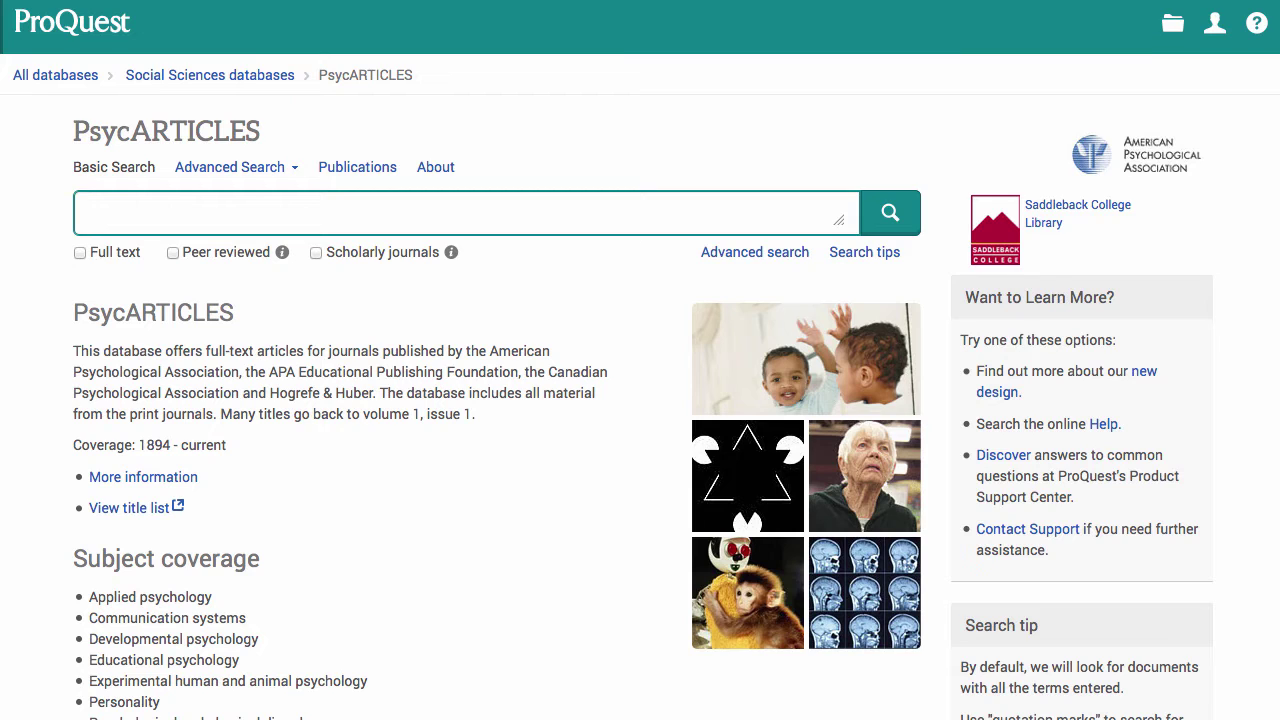
# - Search for 'classical conditioning and brands' using the autocomplete suggestion
pyautogui.write('classical conditioning')
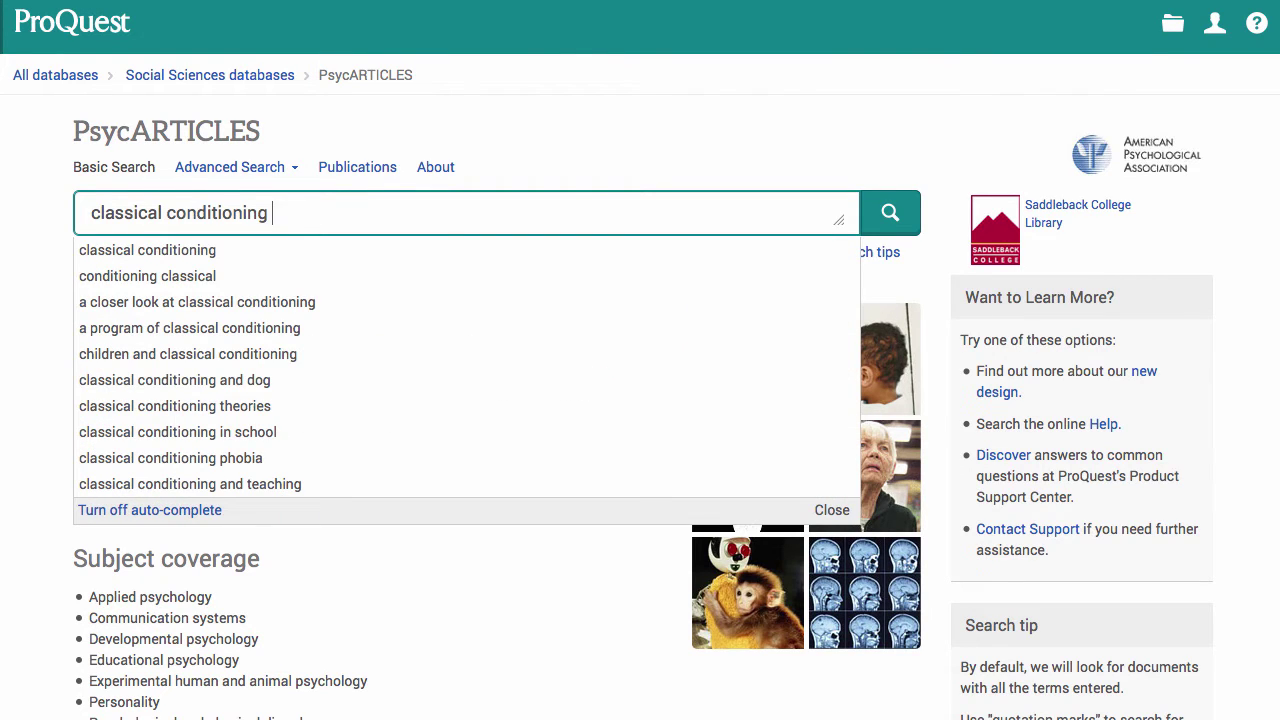
pyautogui.write(' and b')
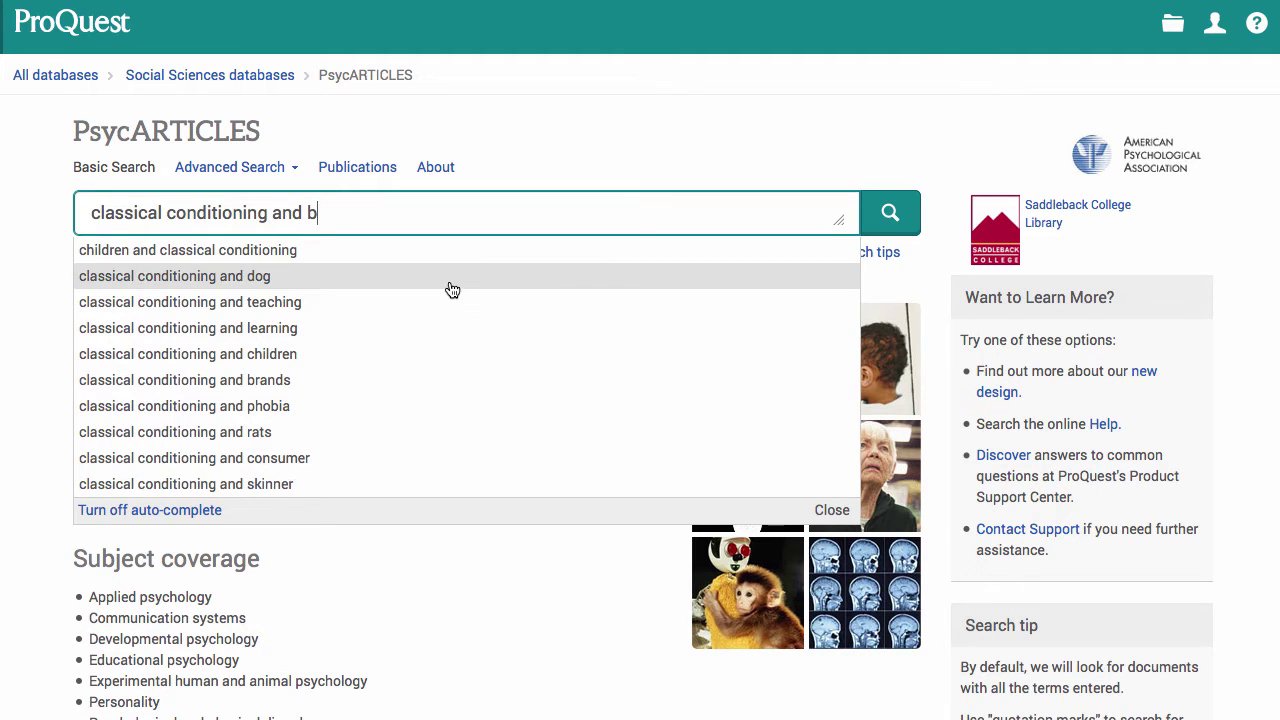
pyautogui.click(248, 382)
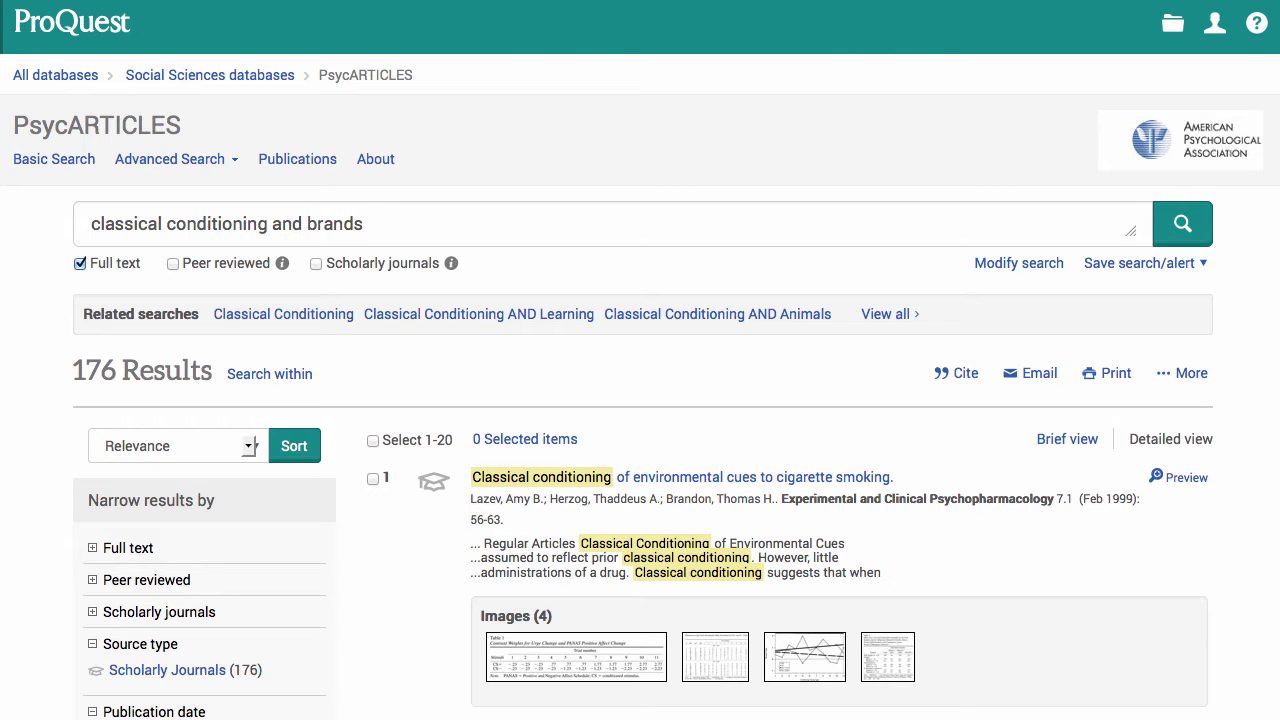
# - Keep relevance sorting and restrict the publication date range to 2000–2015
pyautogui.scroll(-3, 640, 400)
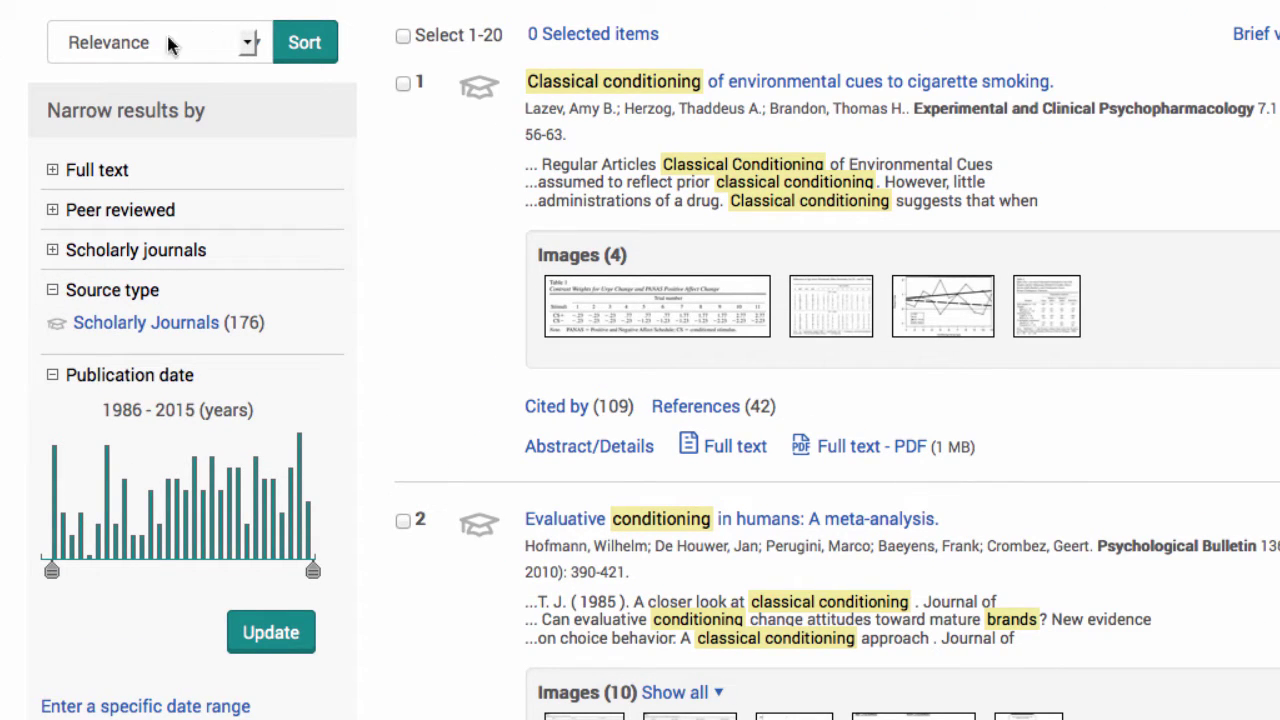
pyautogui.click(247, 46)
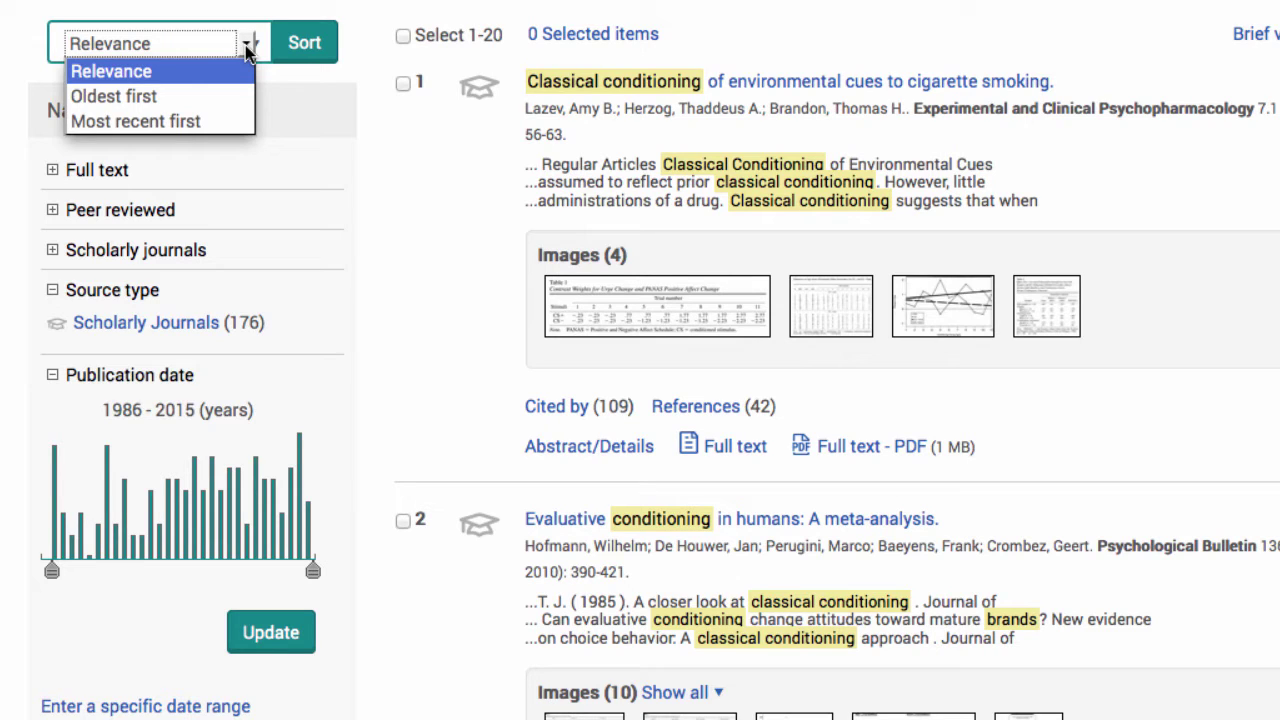
pyautogui.click(247, 48)
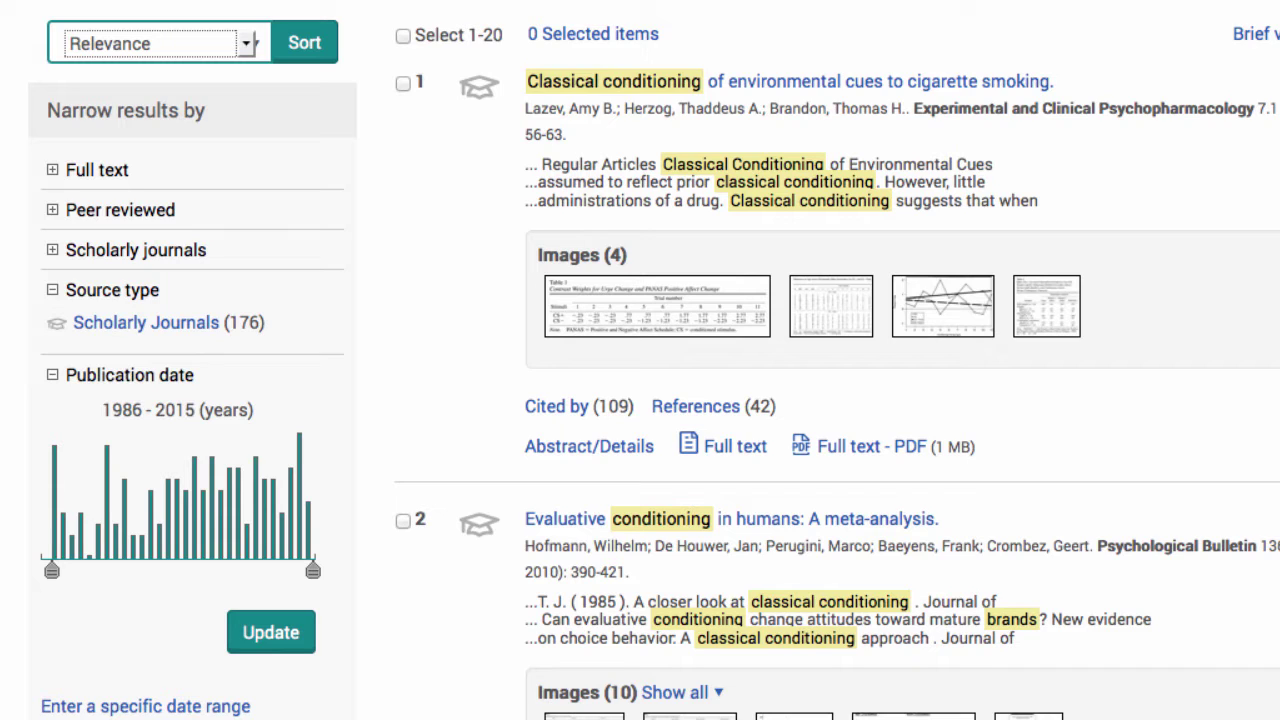
pyautogui.scroll(-2, 640, 360)
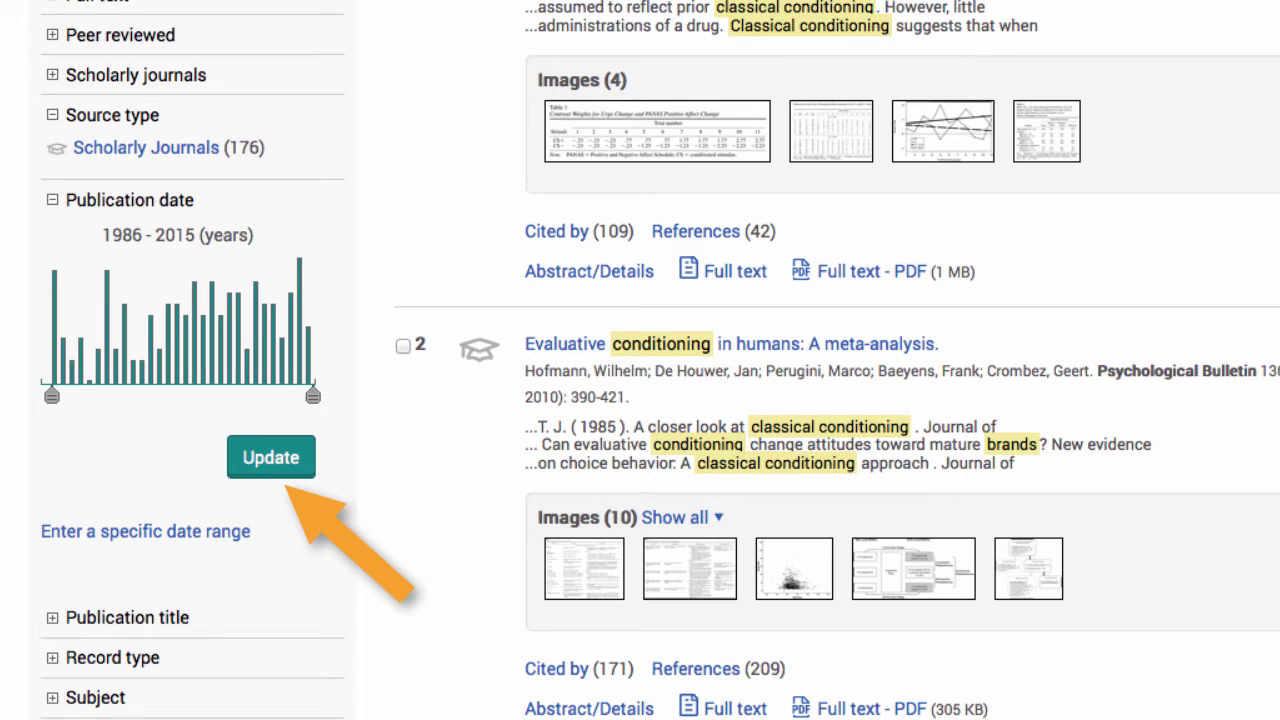
pyautogui.moveTo(52, 396); pyautogui.dragTo(174, 396)
pyautogui.click(270, 458)
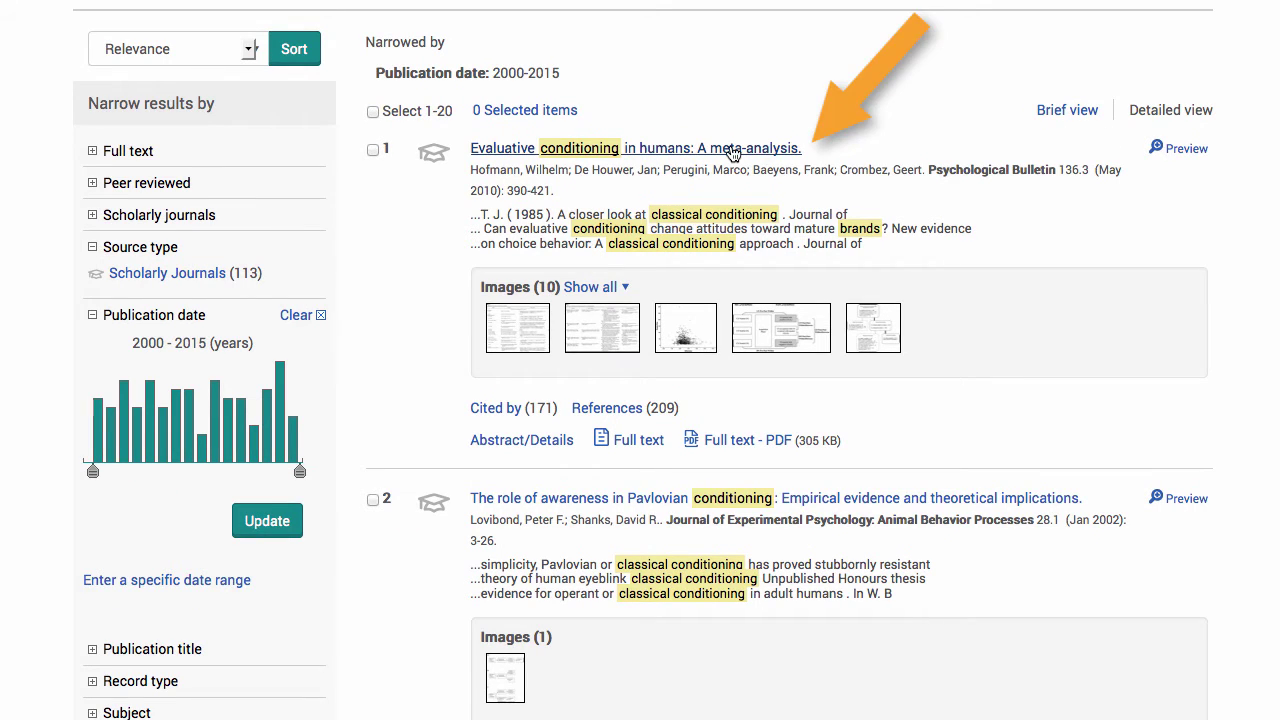
# - Open the 'Evaluative conditioning in humans' article as a PDF and add it to selected items
pyautogui.click(1200, 153)
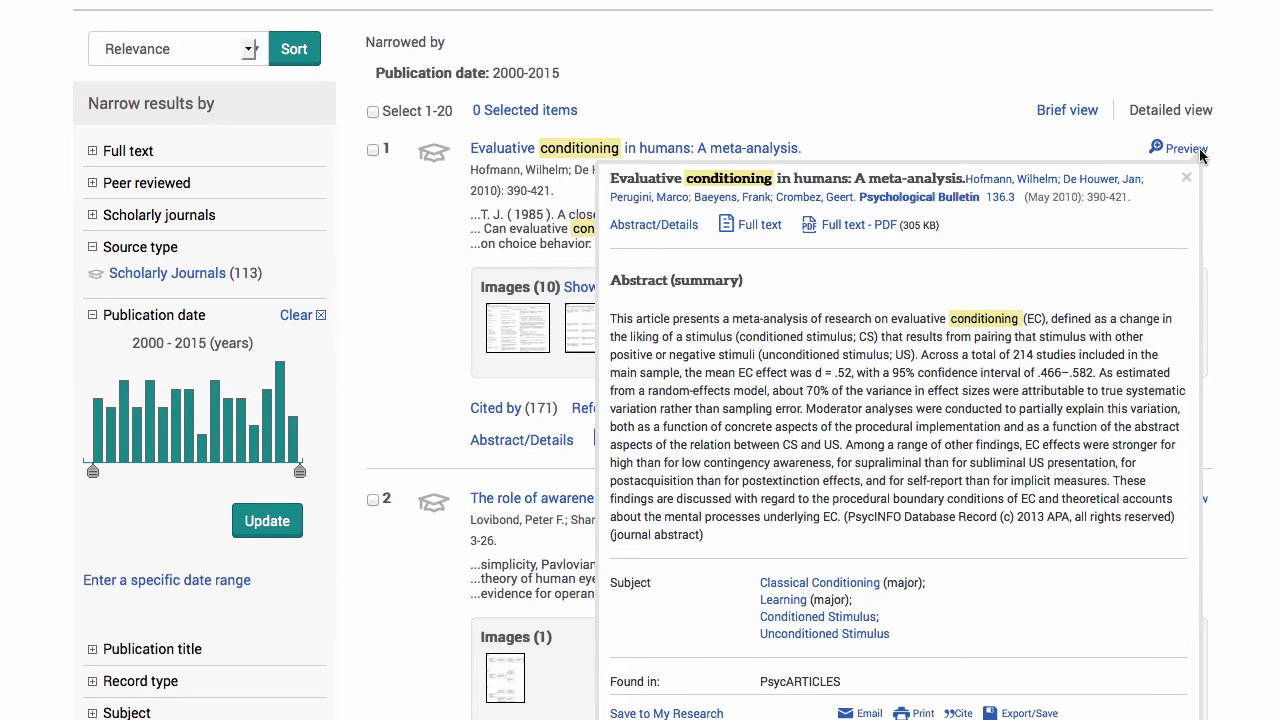
pyautogui.click(520, 155)
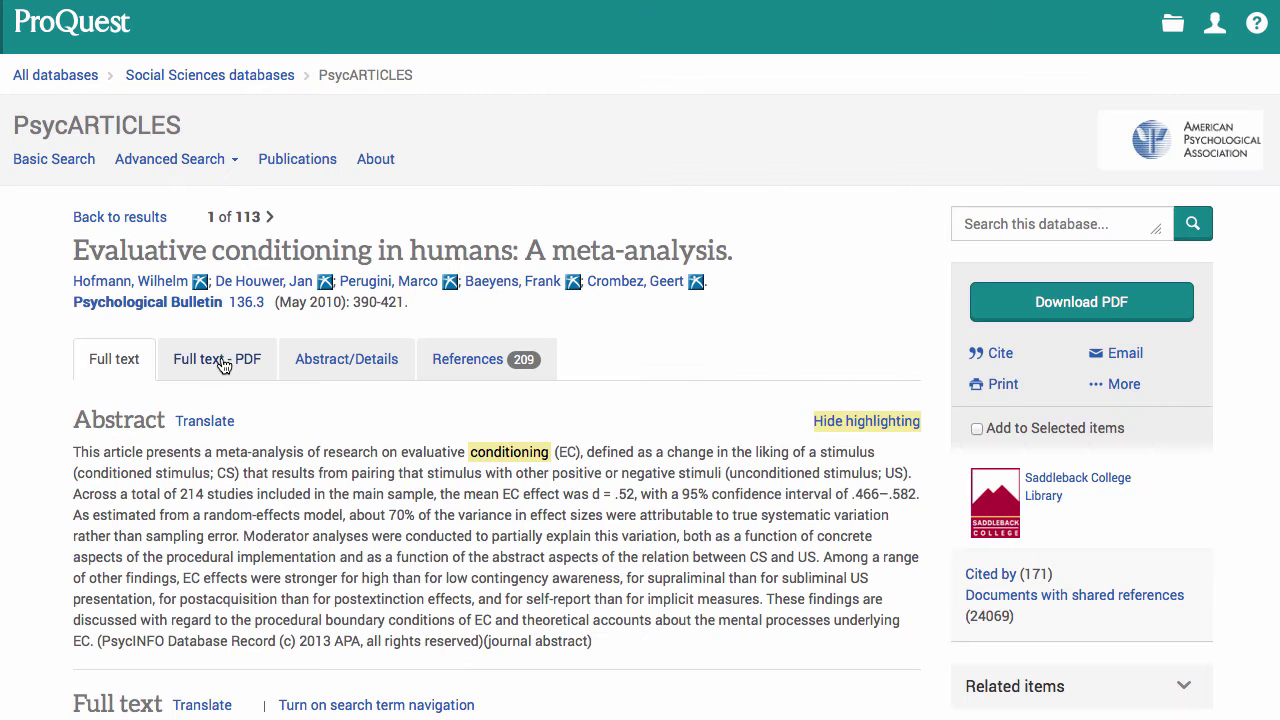
pyautogui.click(221, 356)
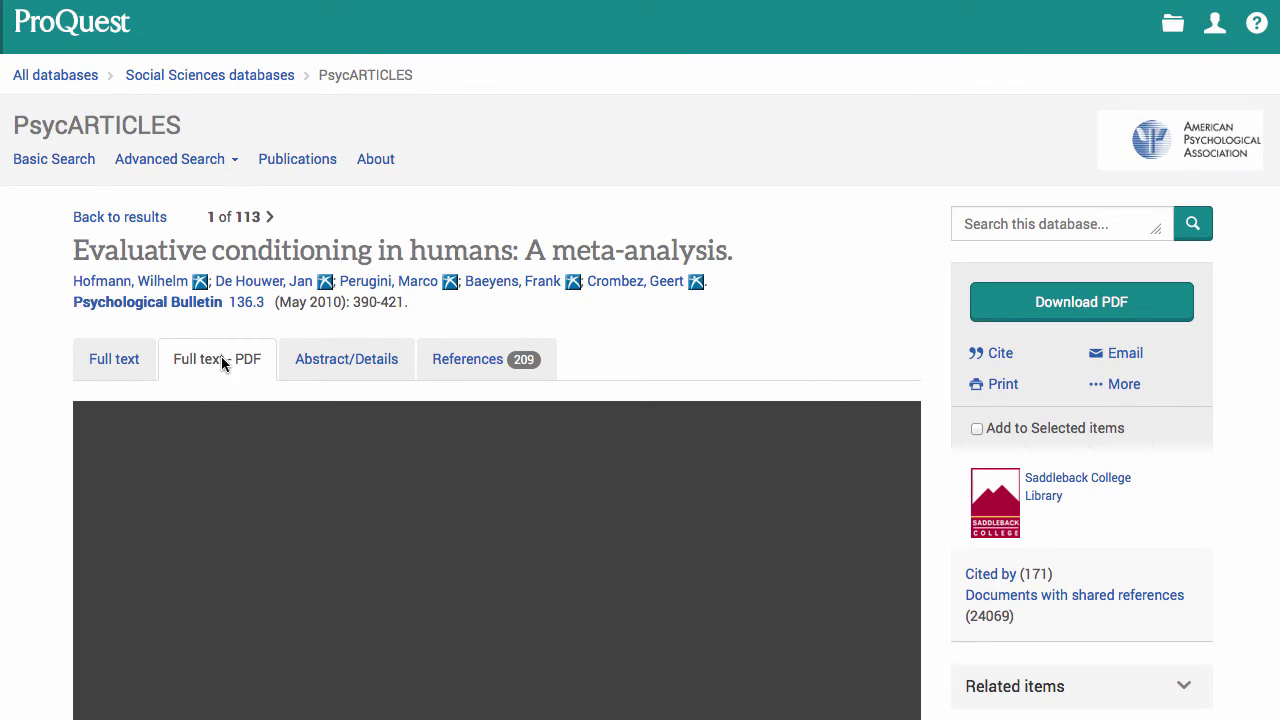
pyautogui.scroll(-3, 221, 356)
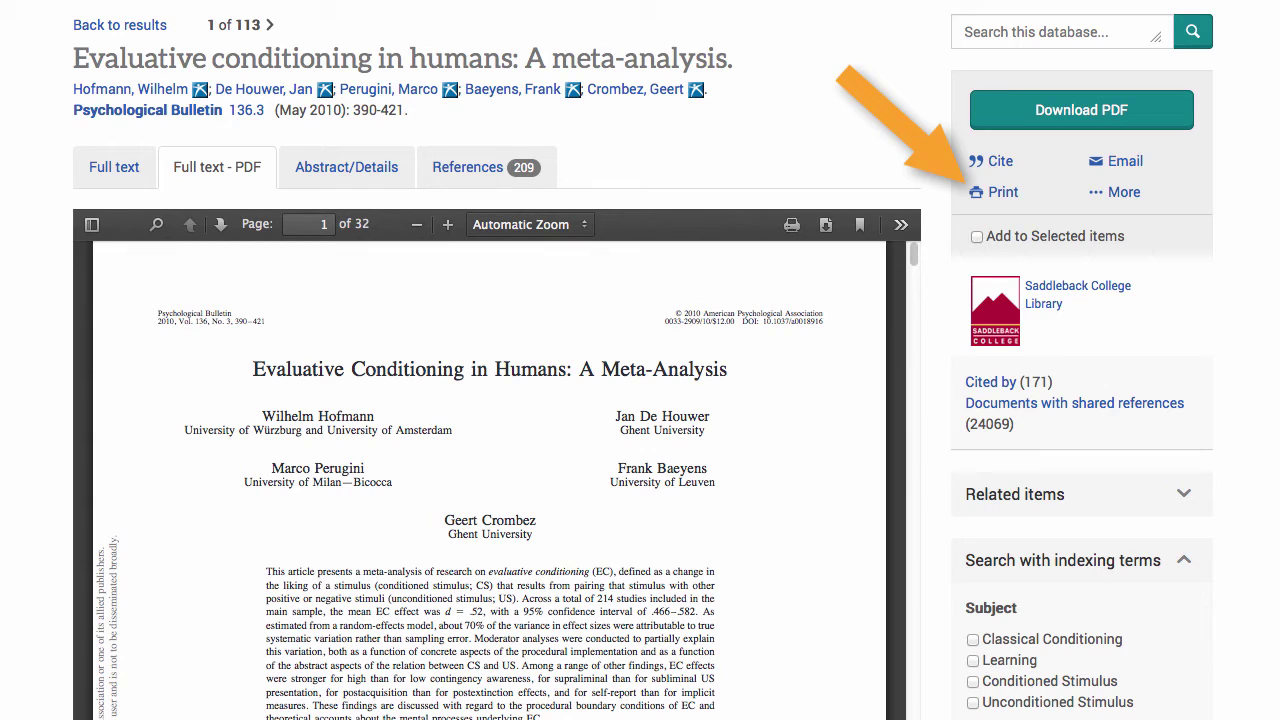
pyautogui.click(977, 237)
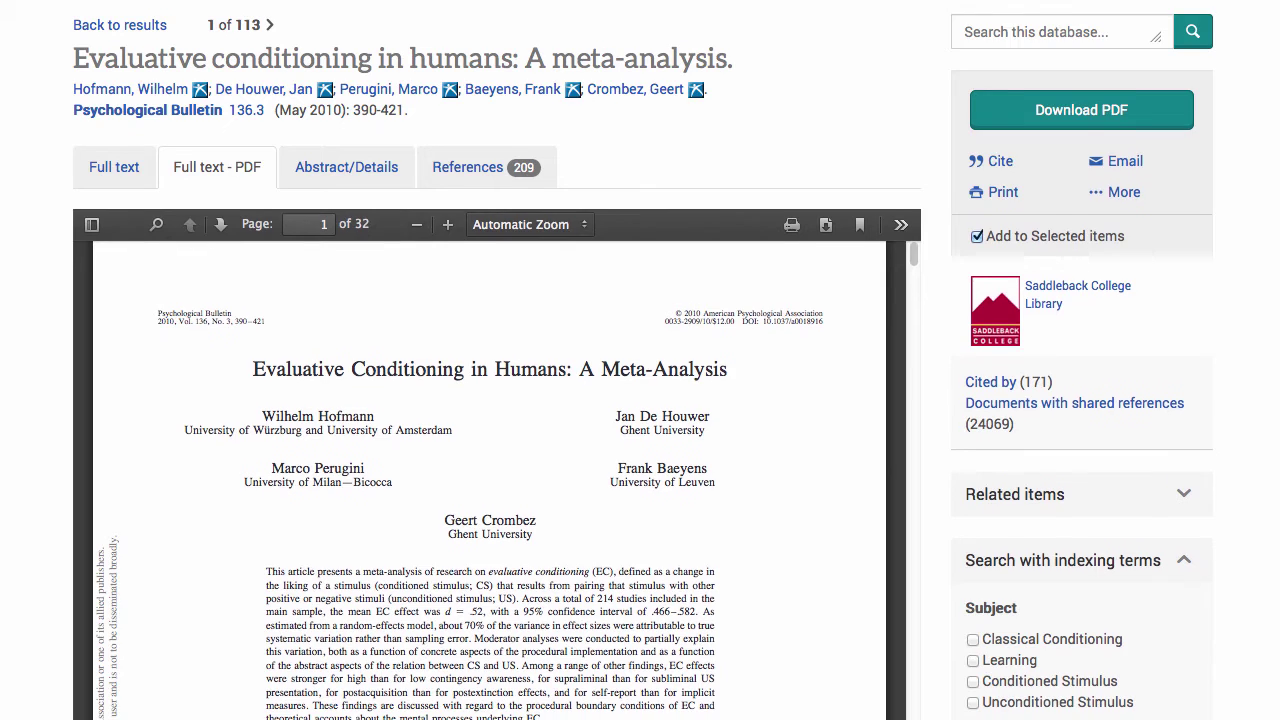
pyautogui.scroll(3, 640, 360)
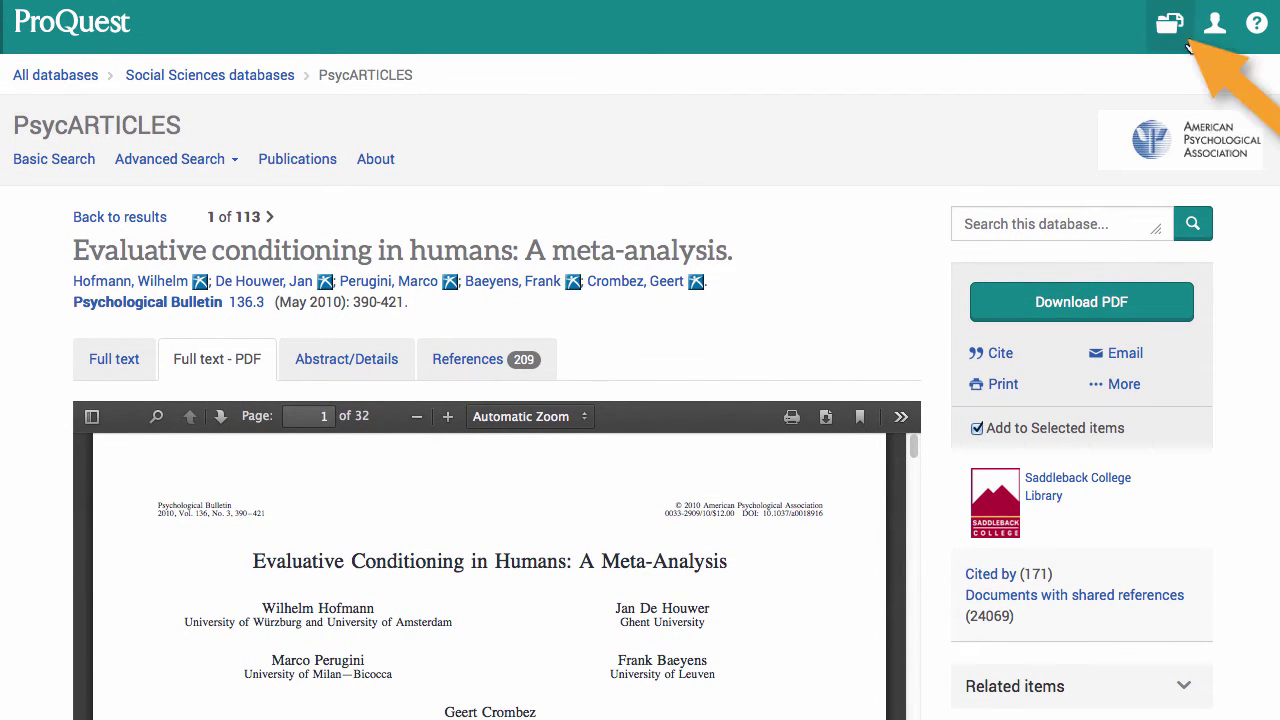
# - Return to the results list and add results 2 and 5 to the selected items
pyautogui.click(1175, 33)
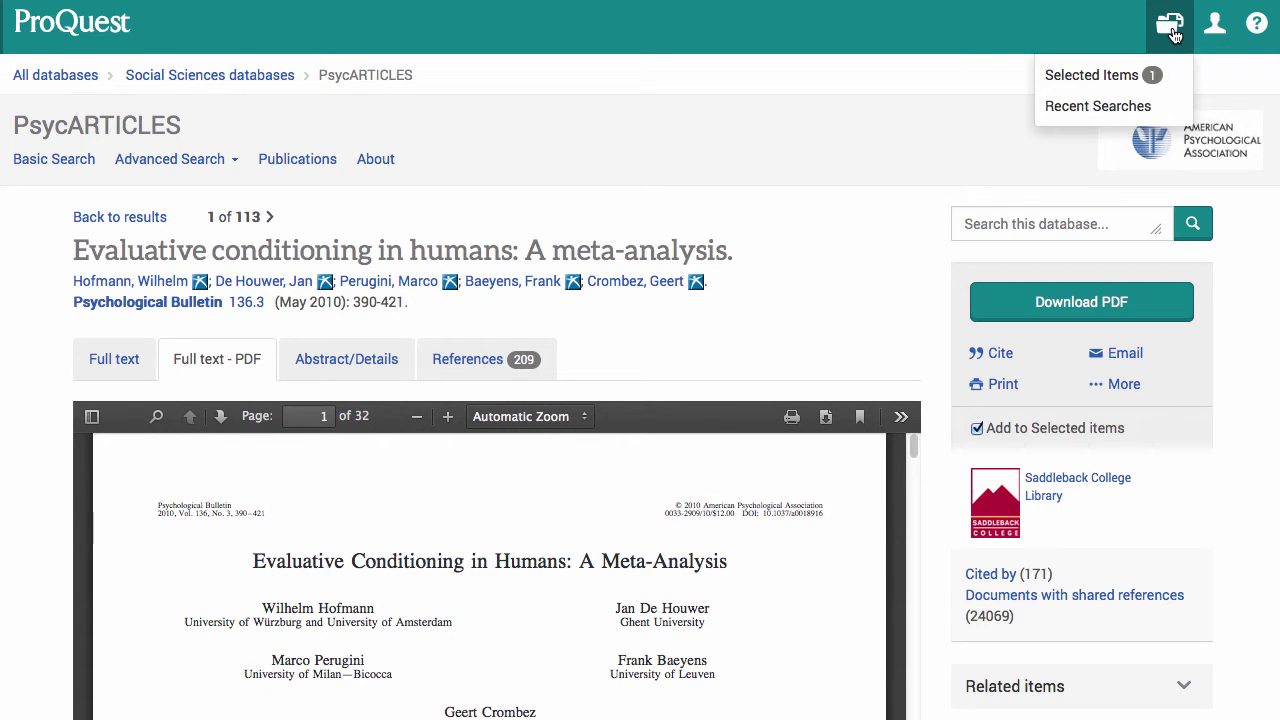
pyautogui.click(98, 219)
pyautogui.scroll(-5, 252, 216)
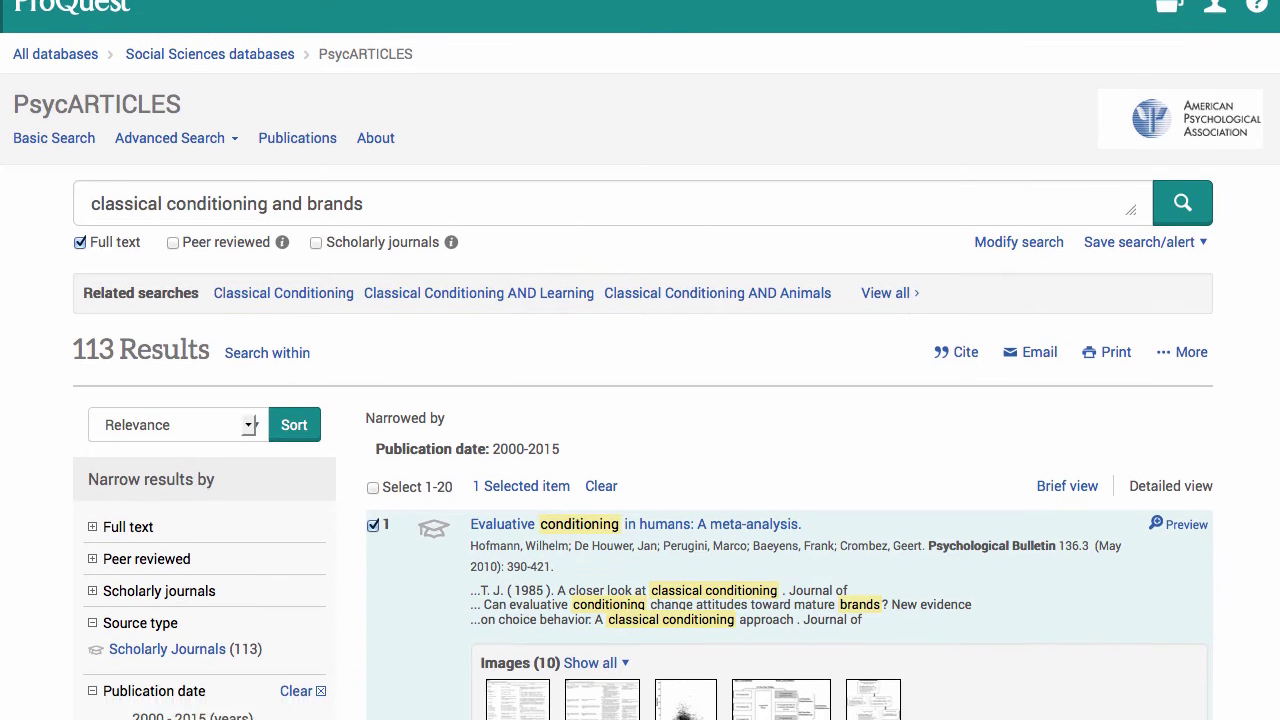
pyautogui.scroll(-2, 640, 360)
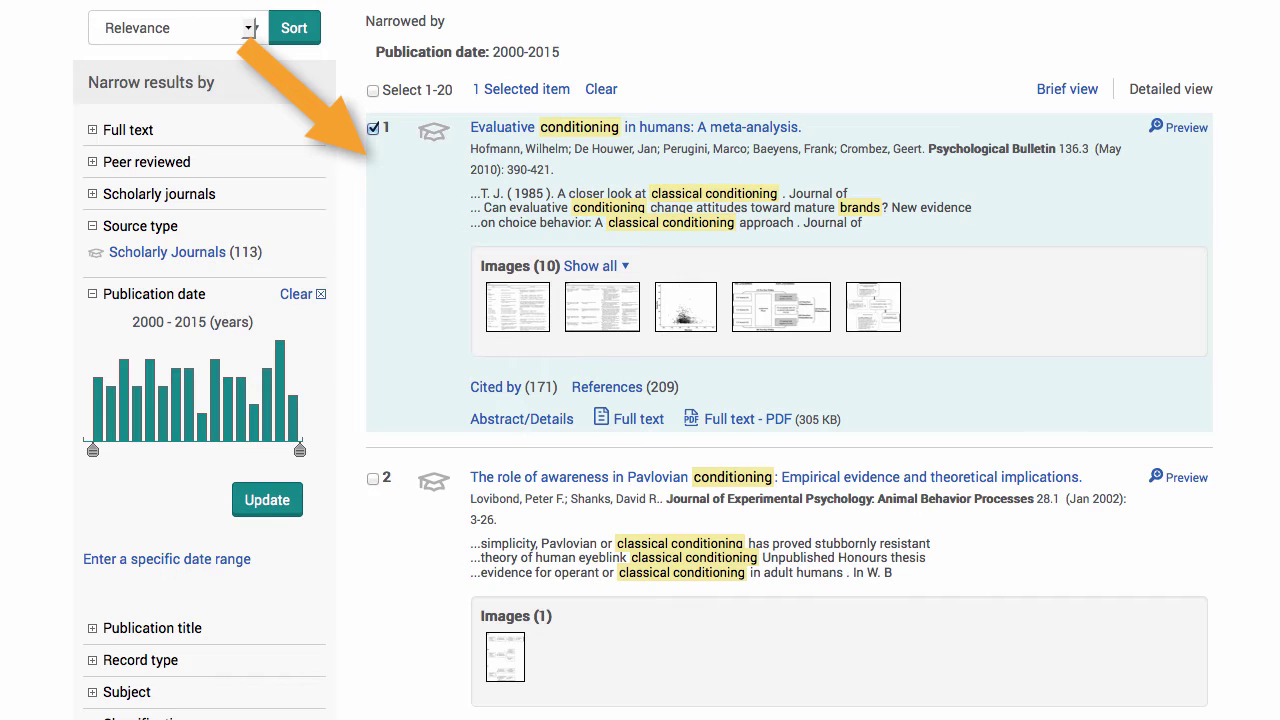
pyautogui.scroll(-4, 830, 207)
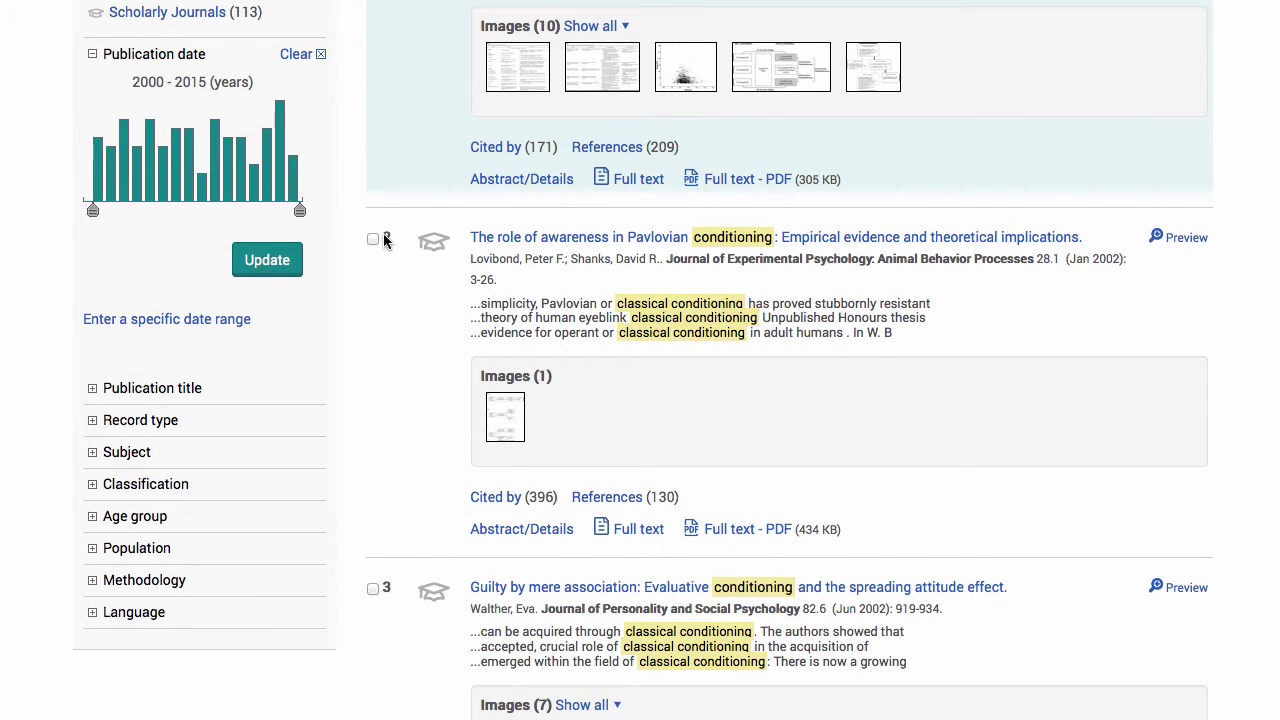
pyautogui.click(372, 242)
pyautogui.scroll(-6, 295, 617)
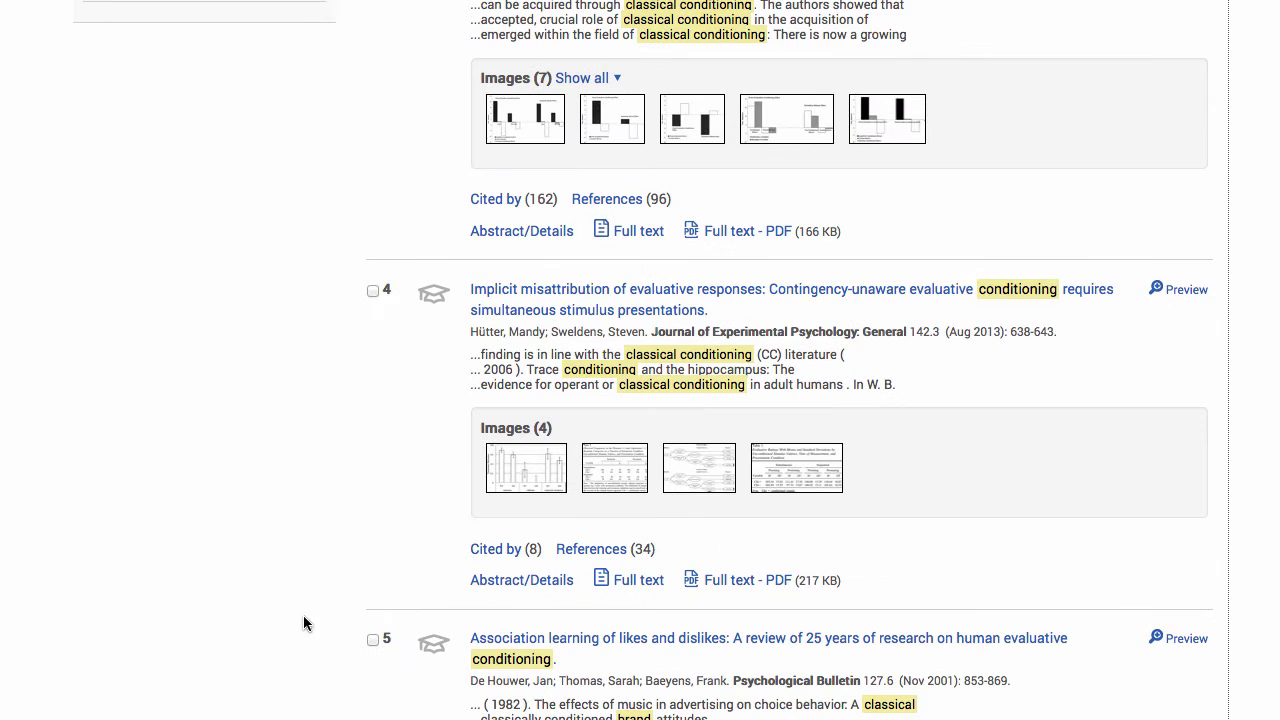
pyautogui.click(373, 638)
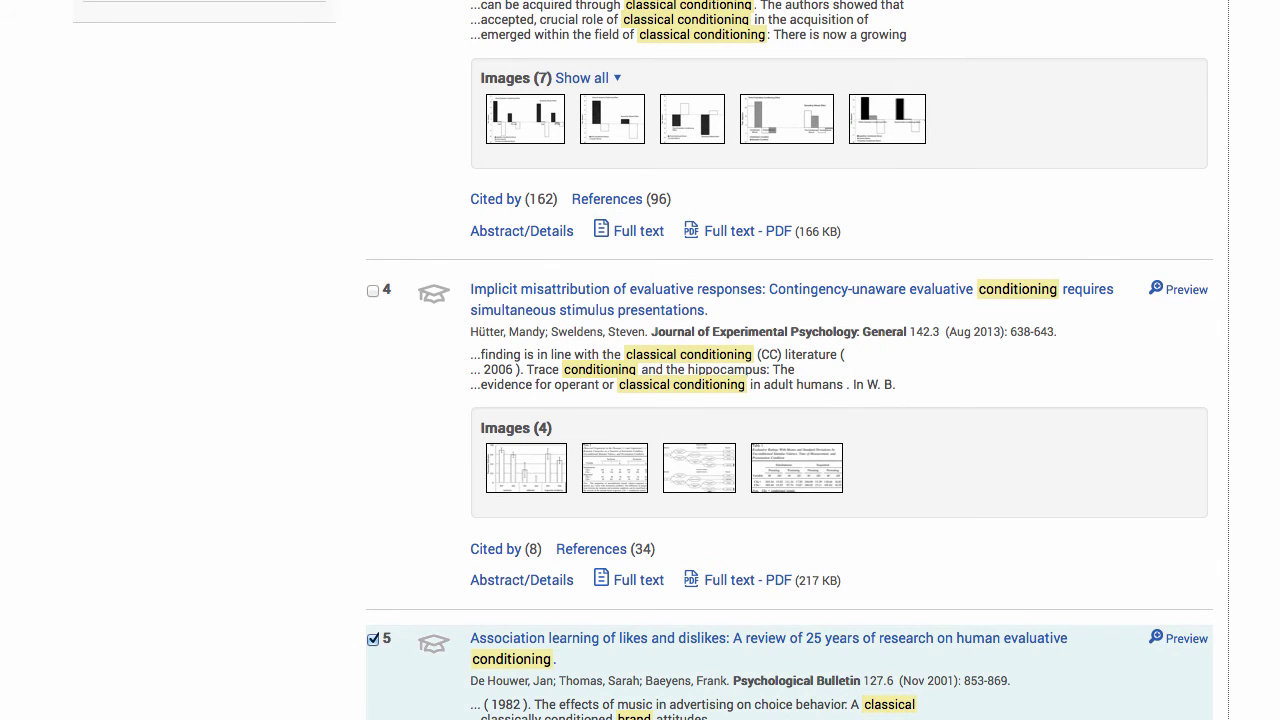
# - Bring up the Selected Items page listing all three chosen articles
pyautogui.scroll(12, 640, 400)
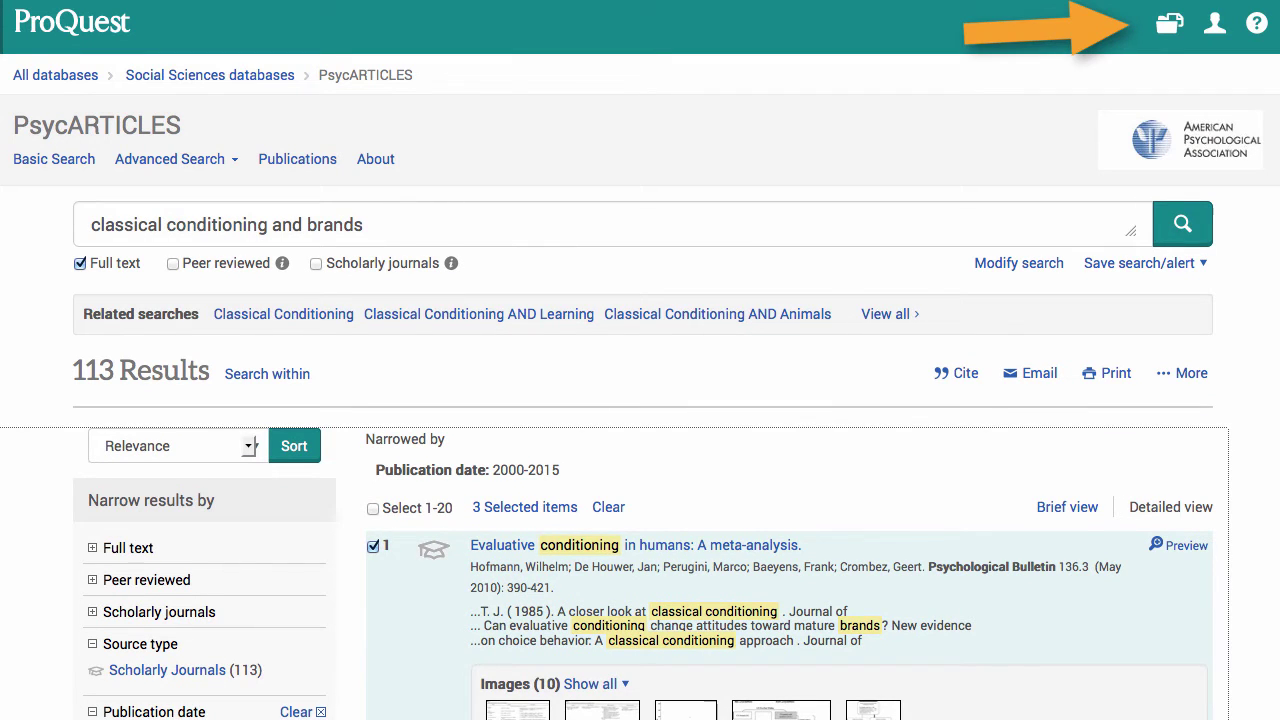
pyautogui.click(1168, 28)
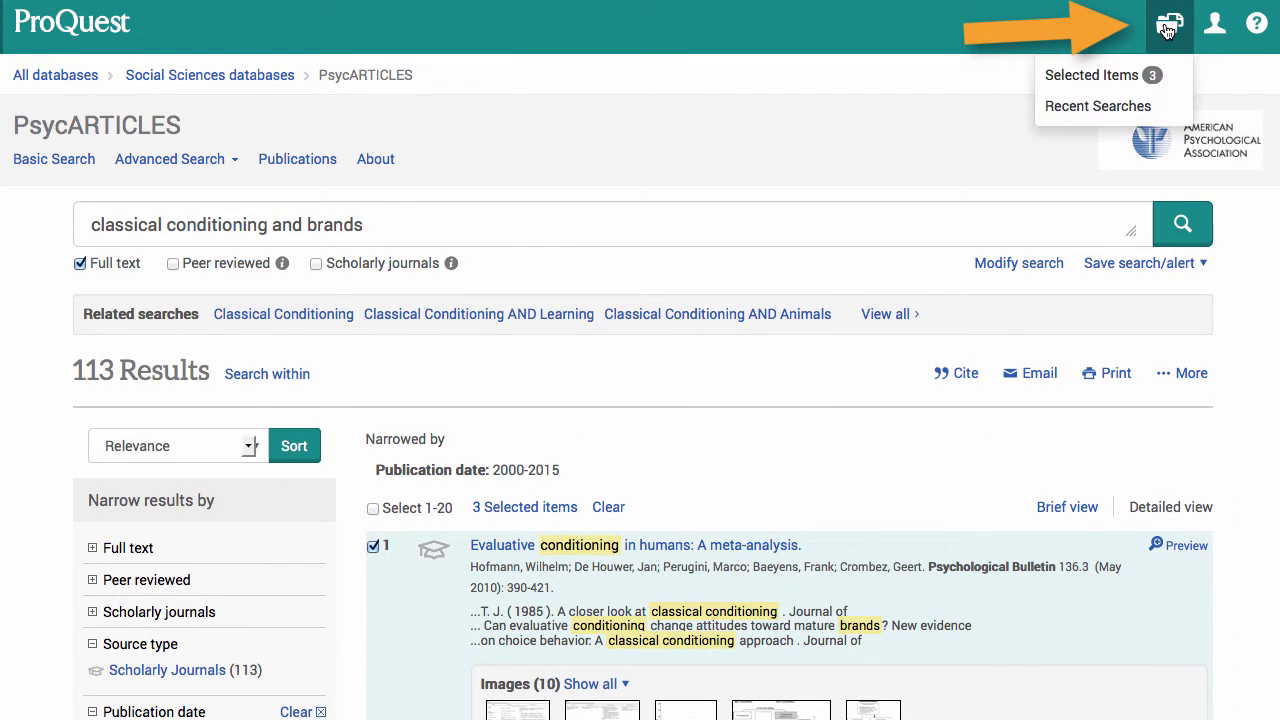
pyautogui.click(1106, 76)
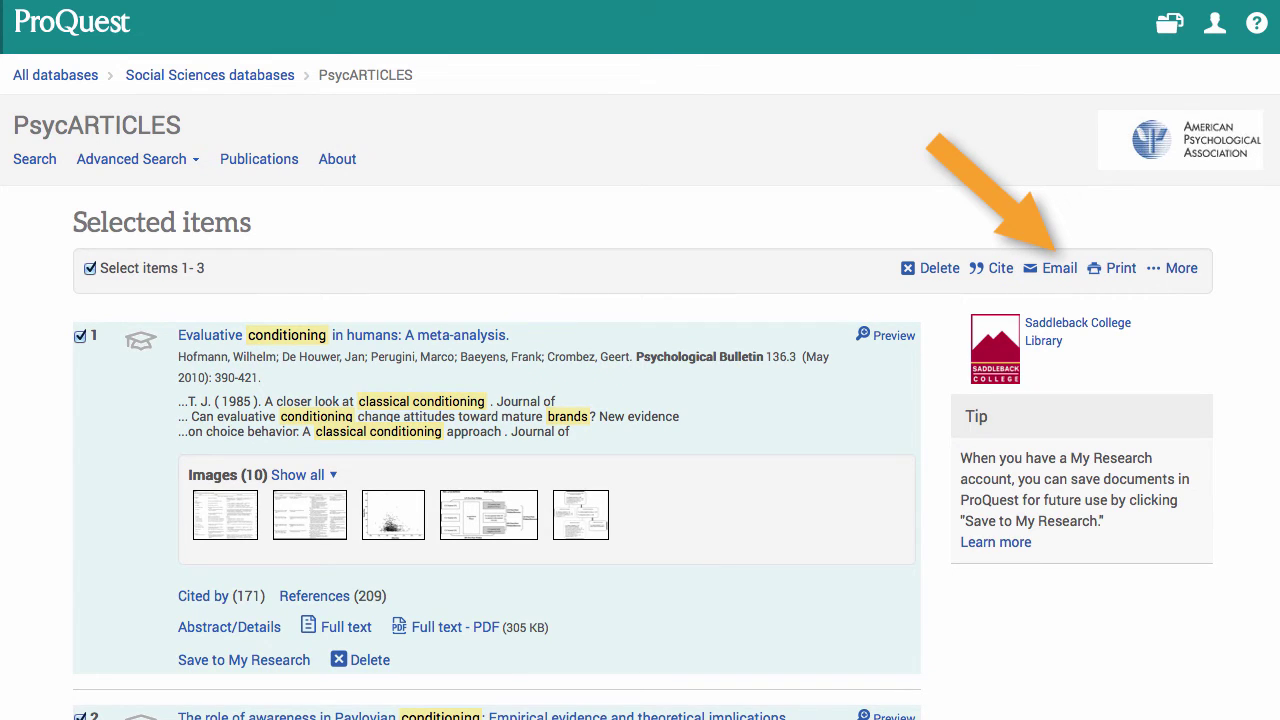
# - Start emailing the selected articles to the recipient's address in original file format
pyautogui.click(1058, 268)
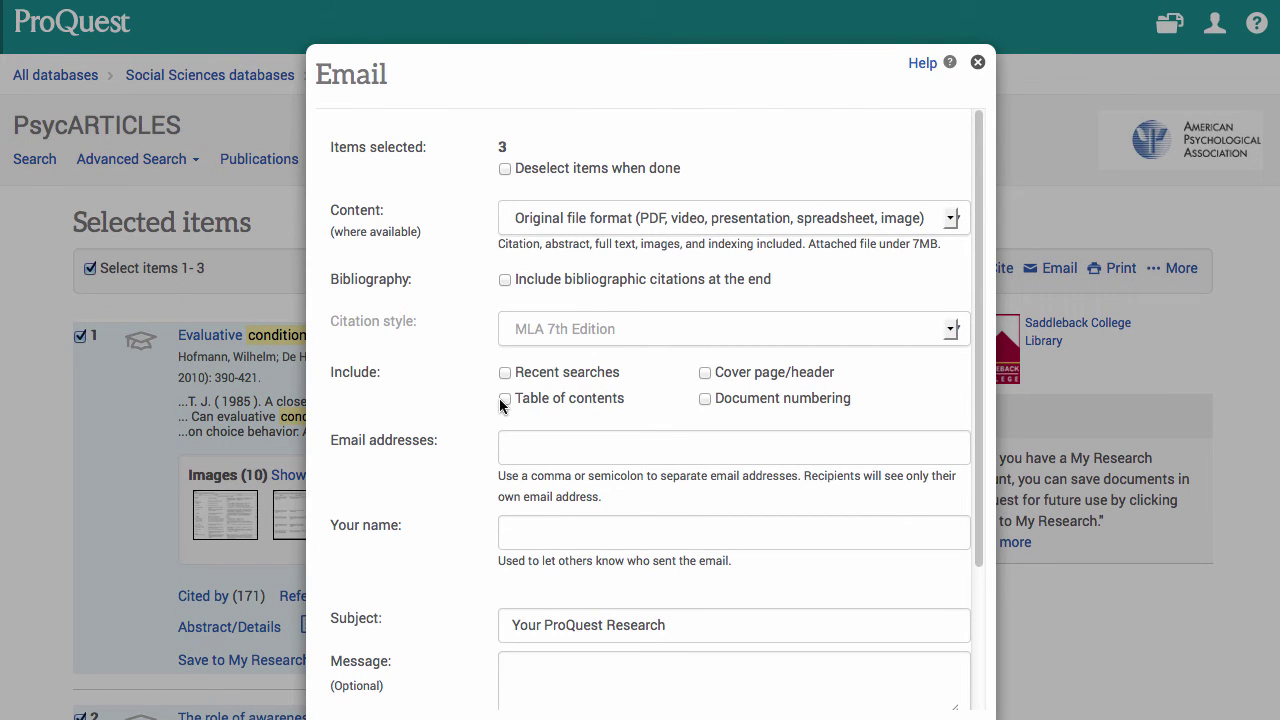
pyautogui.click(525, 440)
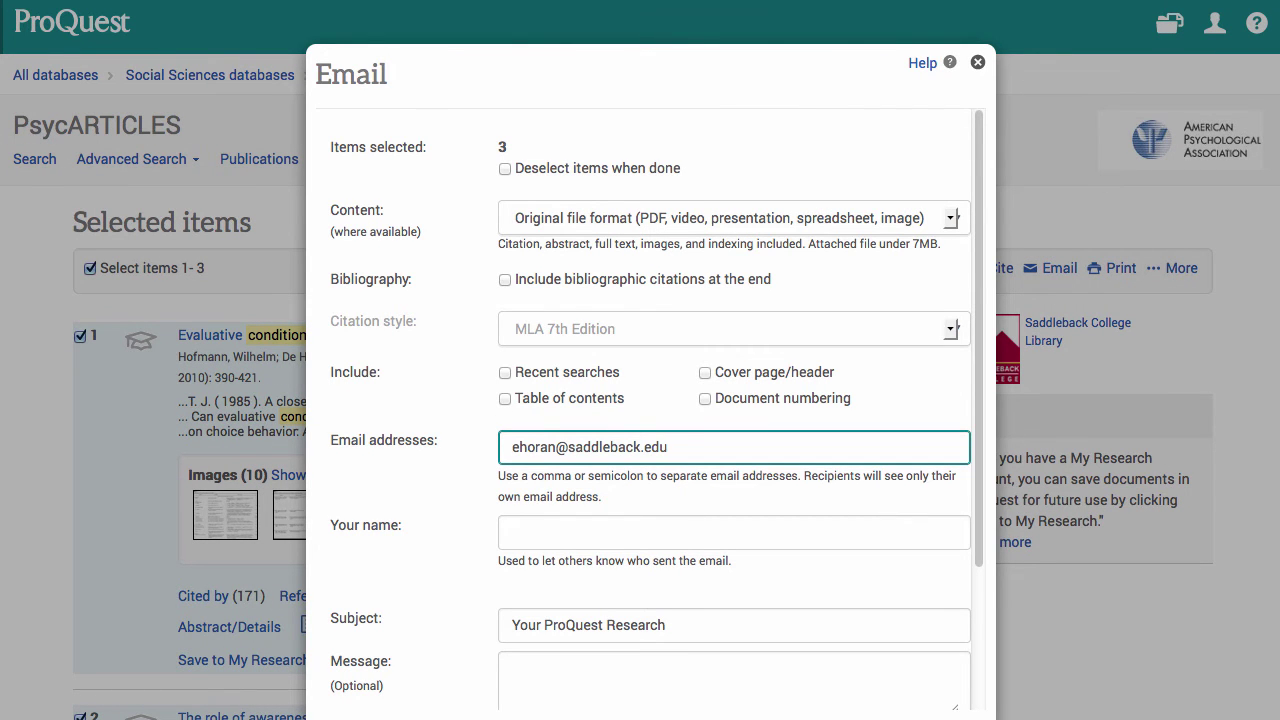
pyautogui.click(953, 220)
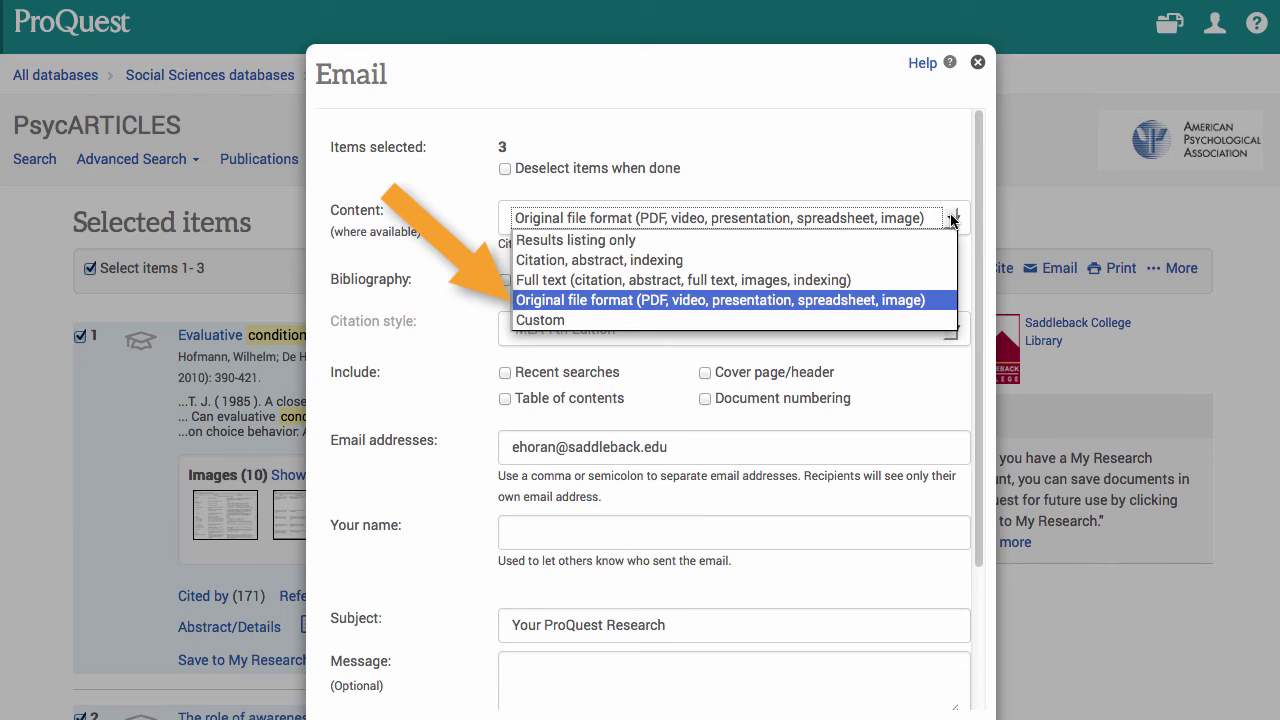
pyautogui.click(953, 220)
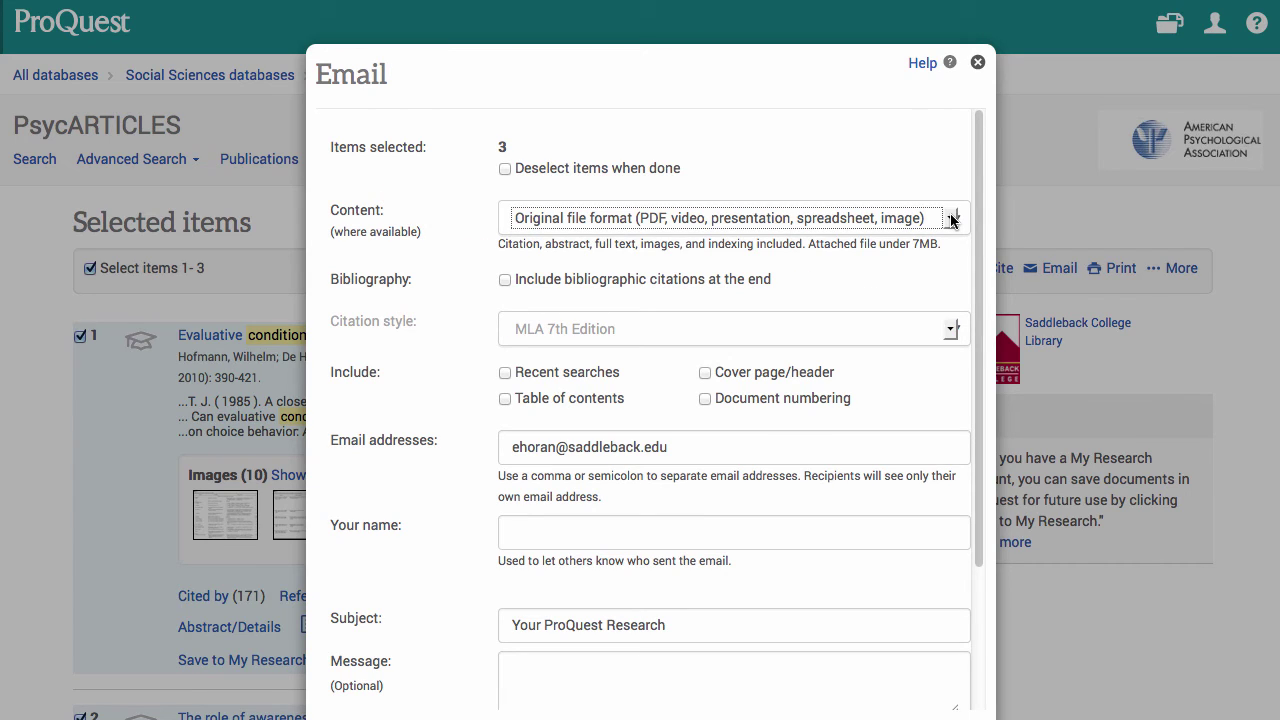
# - Include bibliographic citations in APA 6th style and send the email
pyautogui.click(505, 279)
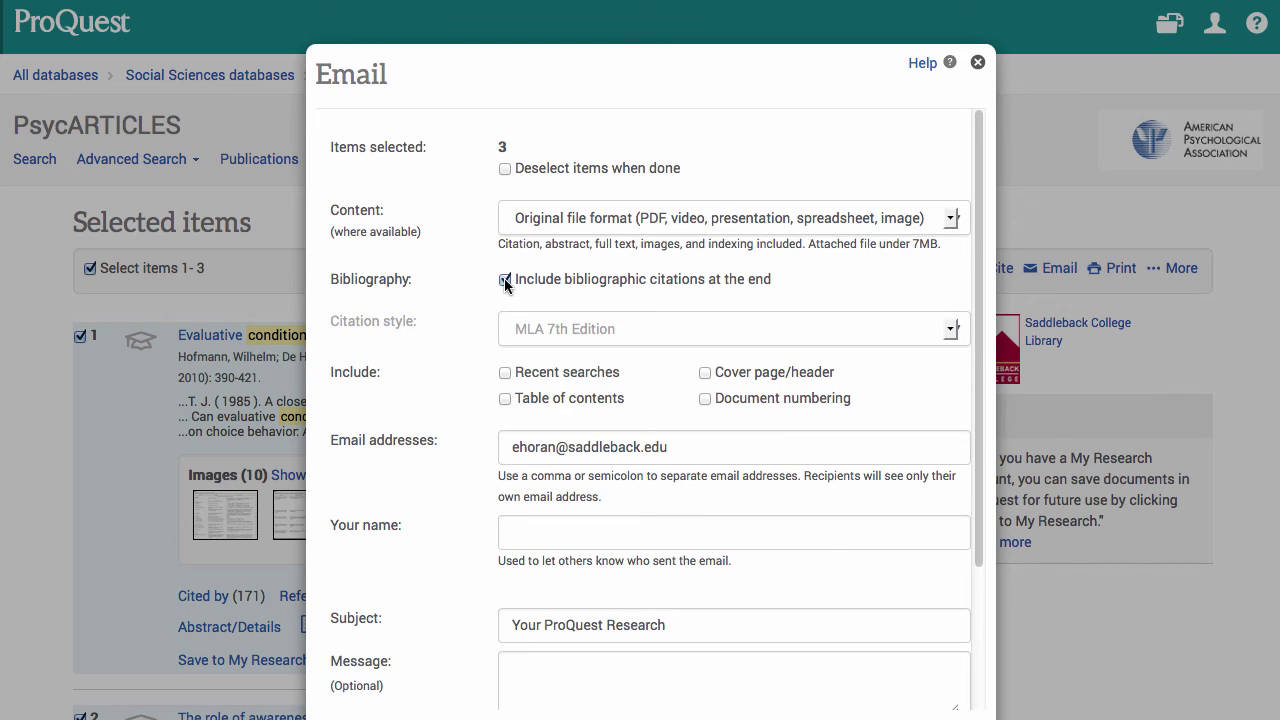
pyautogui.click(953, 330)
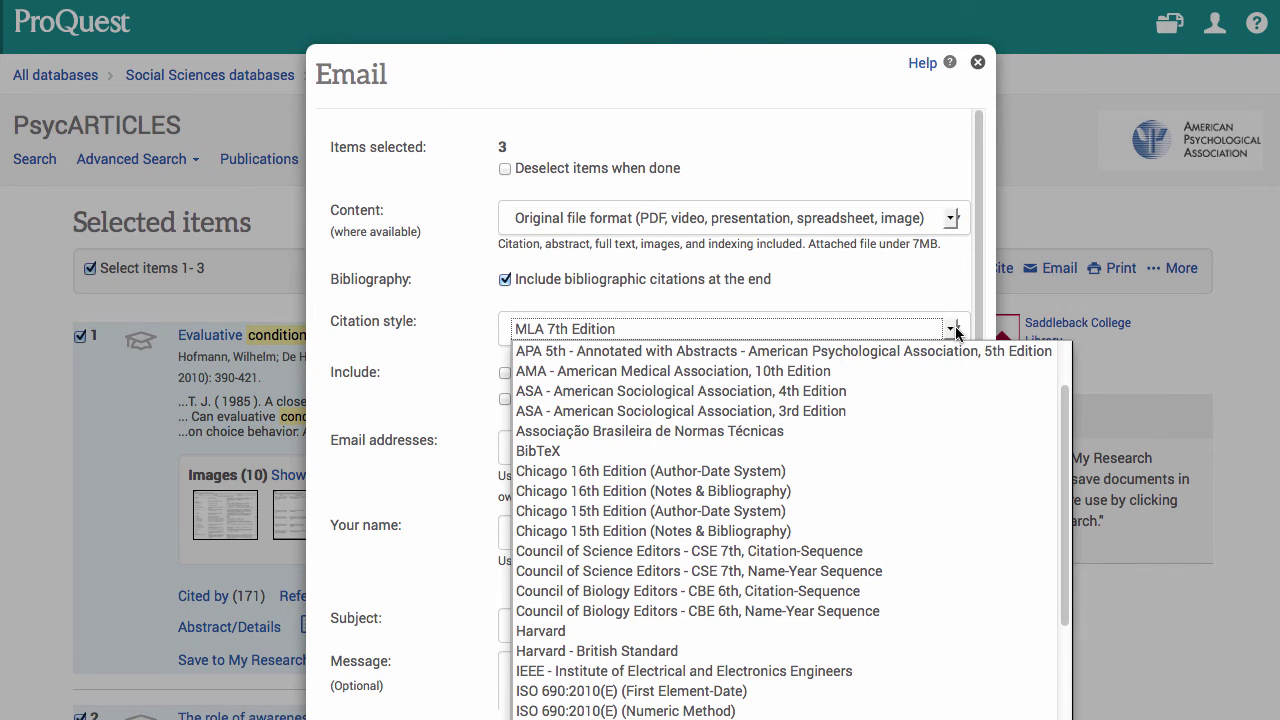
pyautogui.scroll(2, 940, 411)
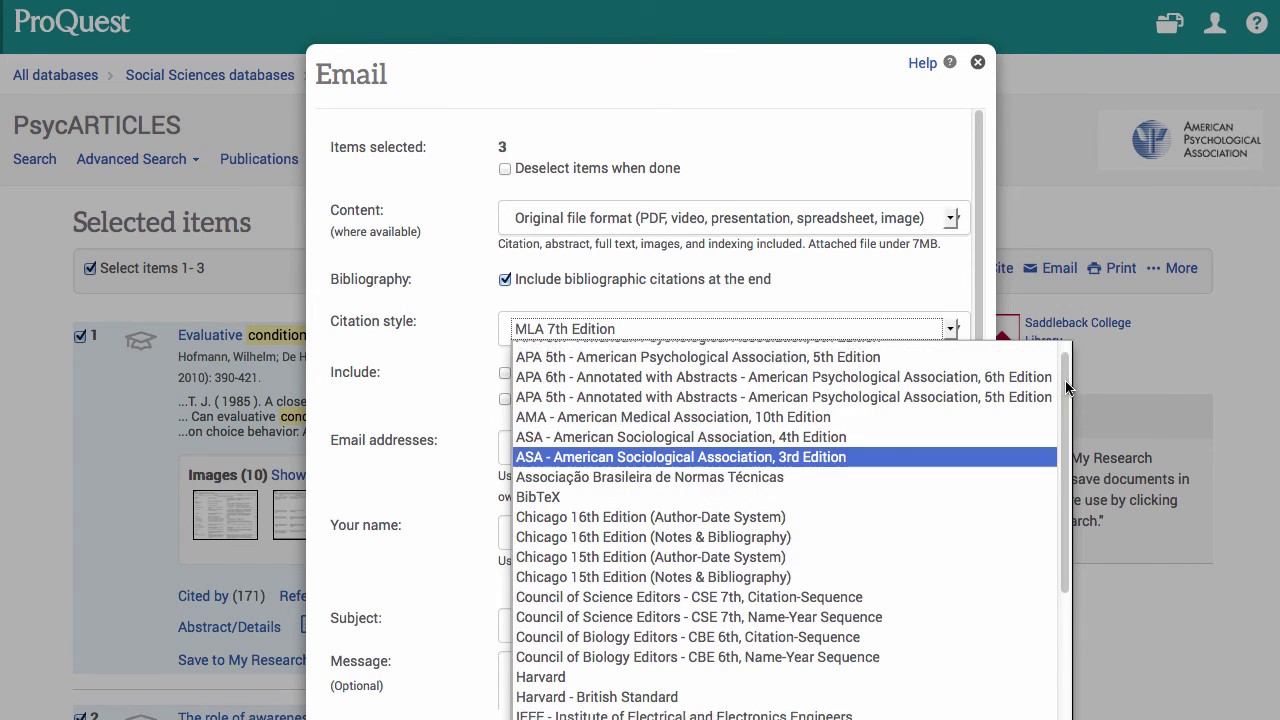
pyautogui.click(953, 355)
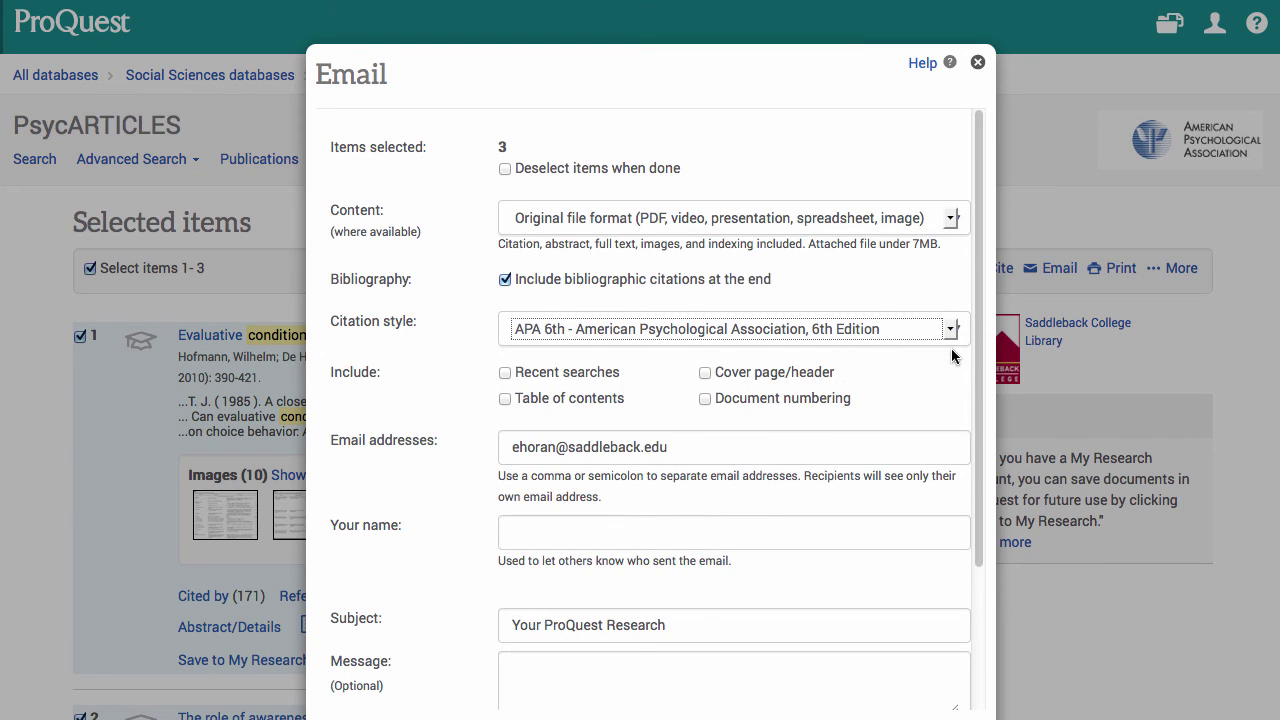
pyautogui.scroll(-3, 953, 355)
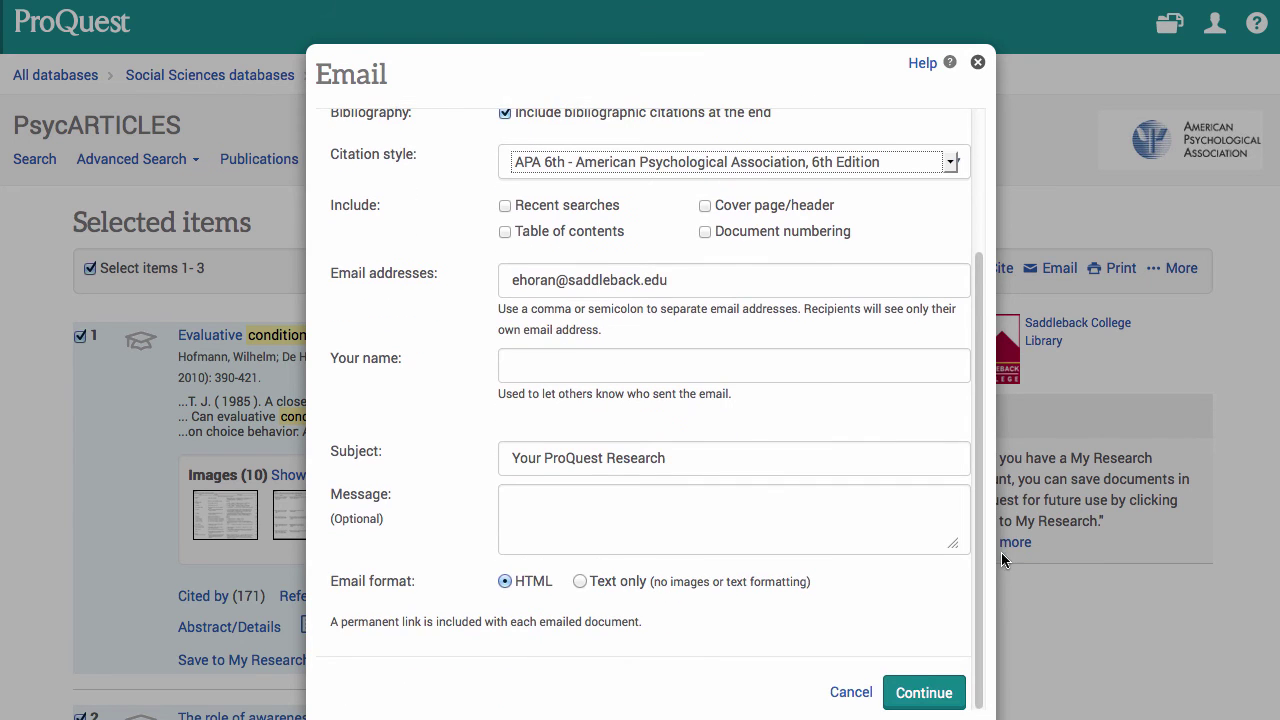
pyautogui.click(912, 694)
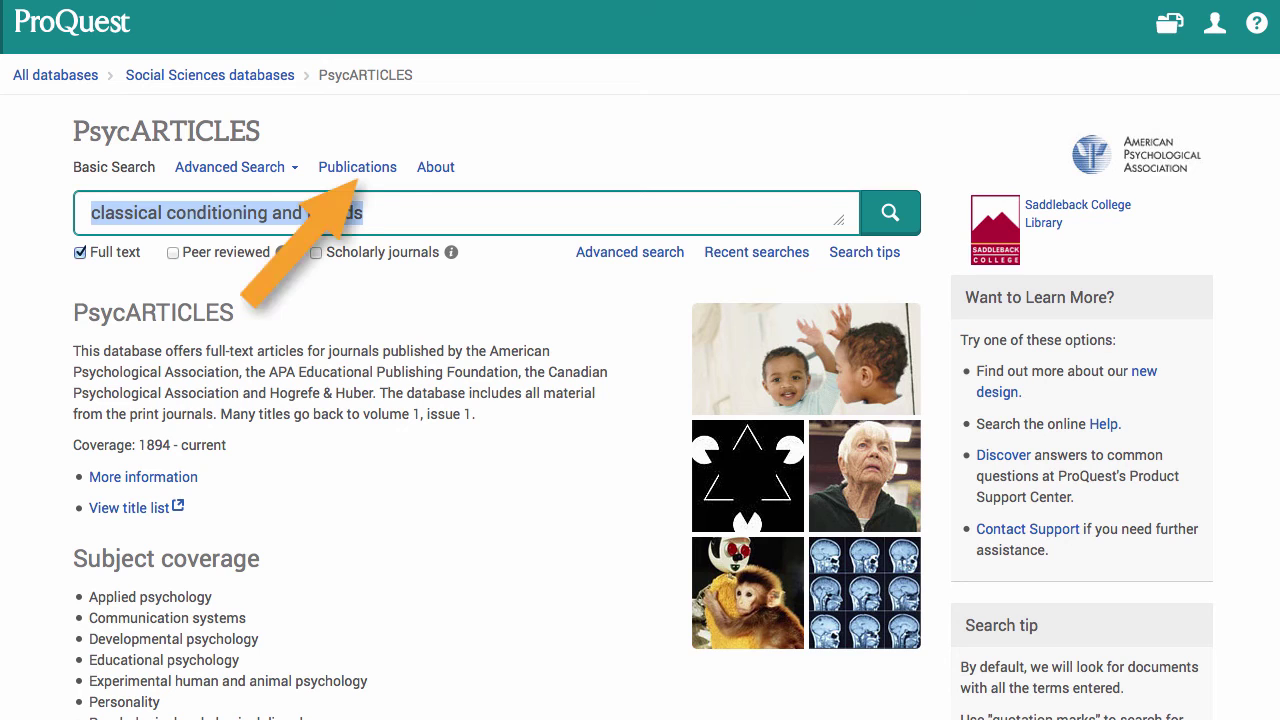
# - Go to the Advanced Search form and open the PsycINFO subject thesaurus
pyautogui.click(358, 168)
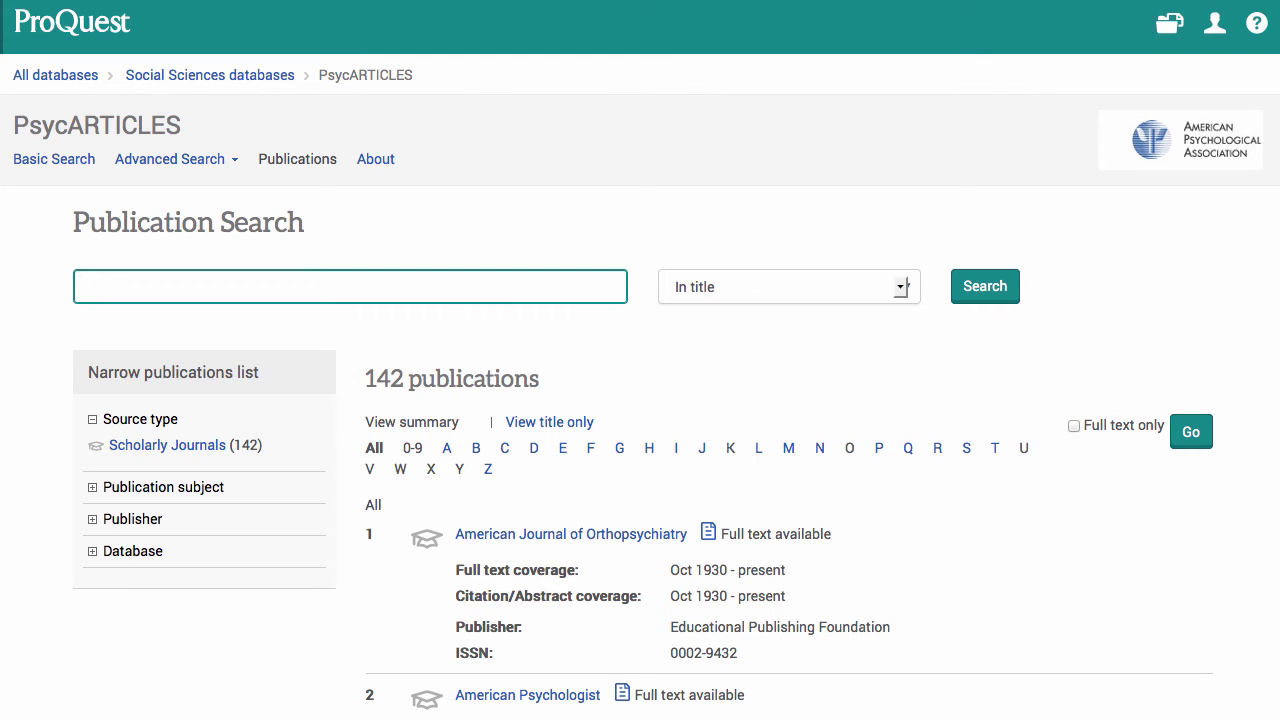
pyautogui.click(231, 160)
pyautogui.click(183, 197)
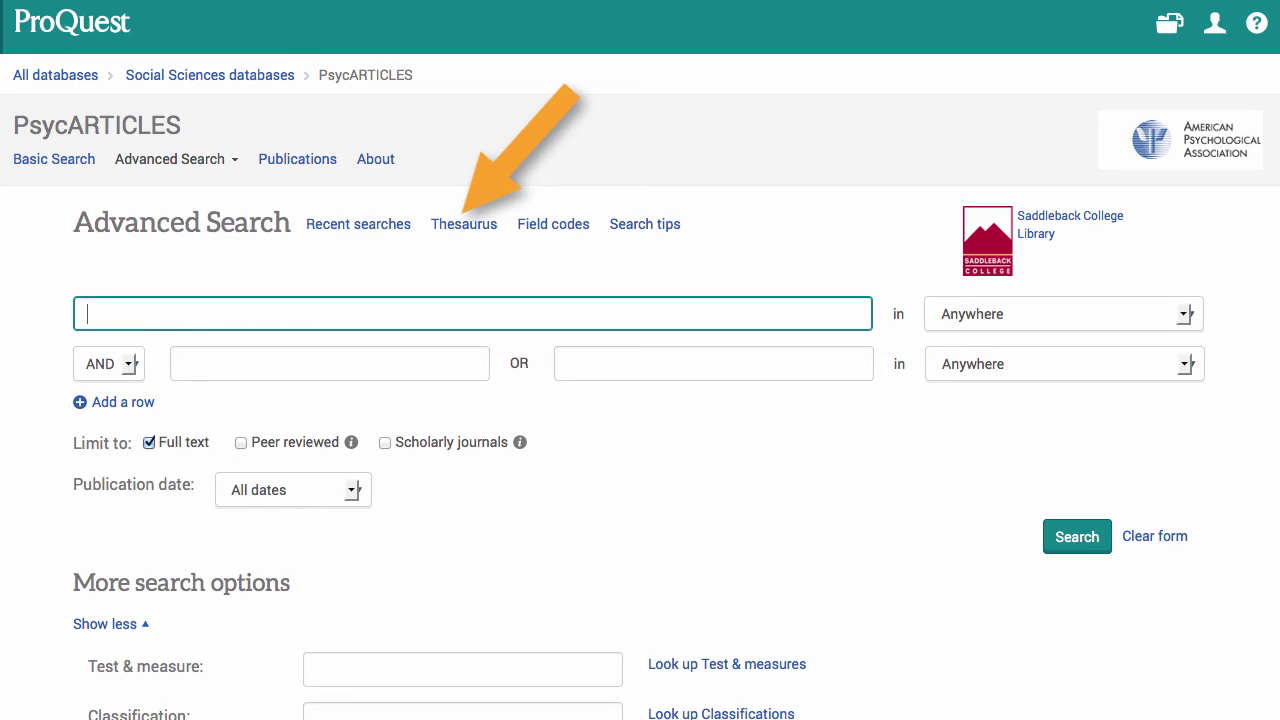
pyautogui.click(470, 226)
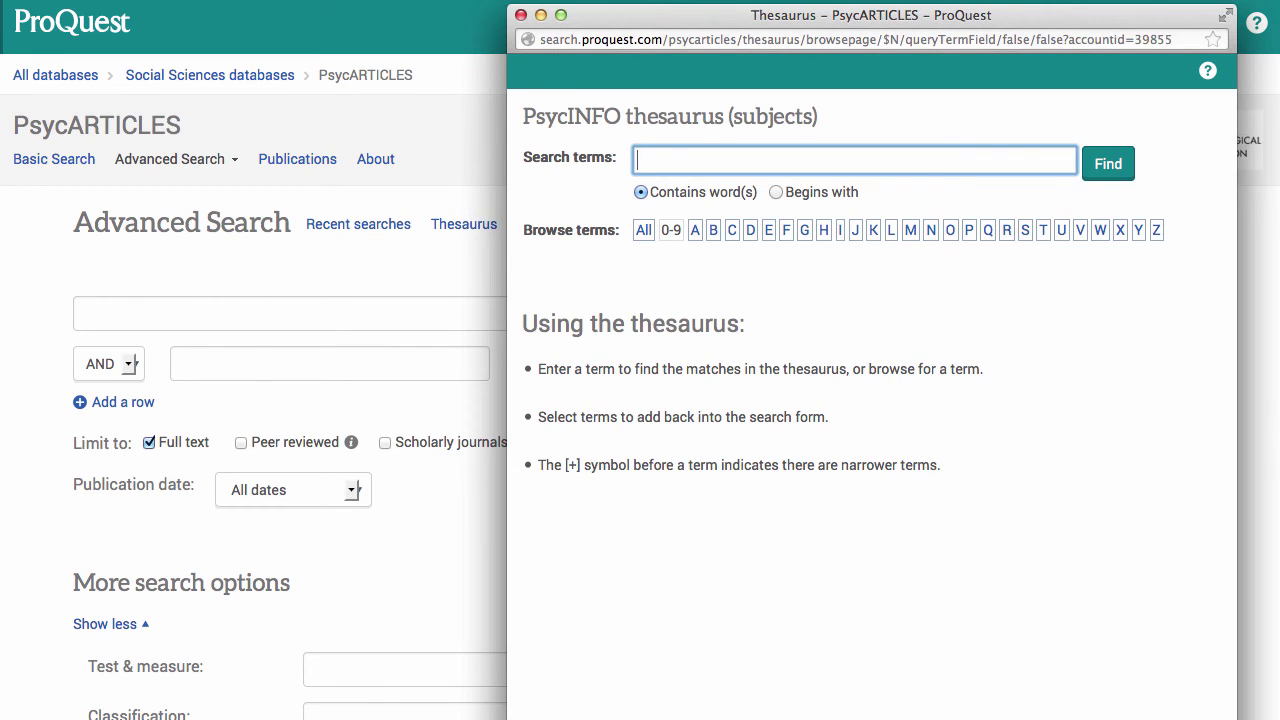